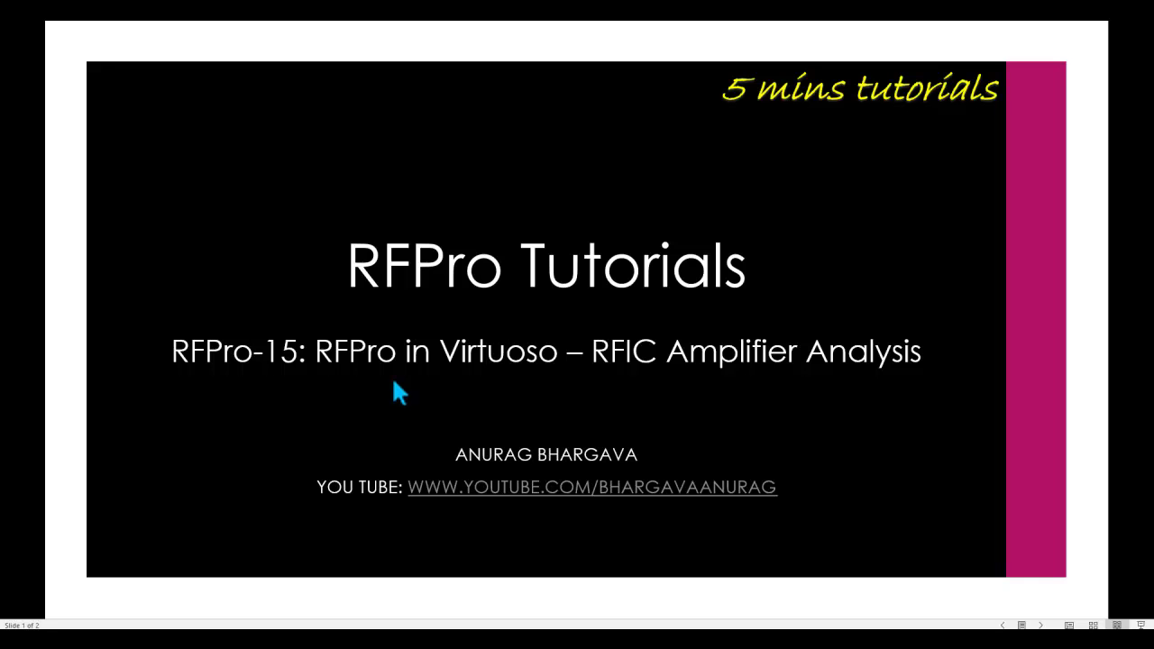
Step from the title slide to the channel promotion slide and back, then switch to the Virtuoso G1LNA layout.
{"action": "left_click", "coordinate": [500, 375]}
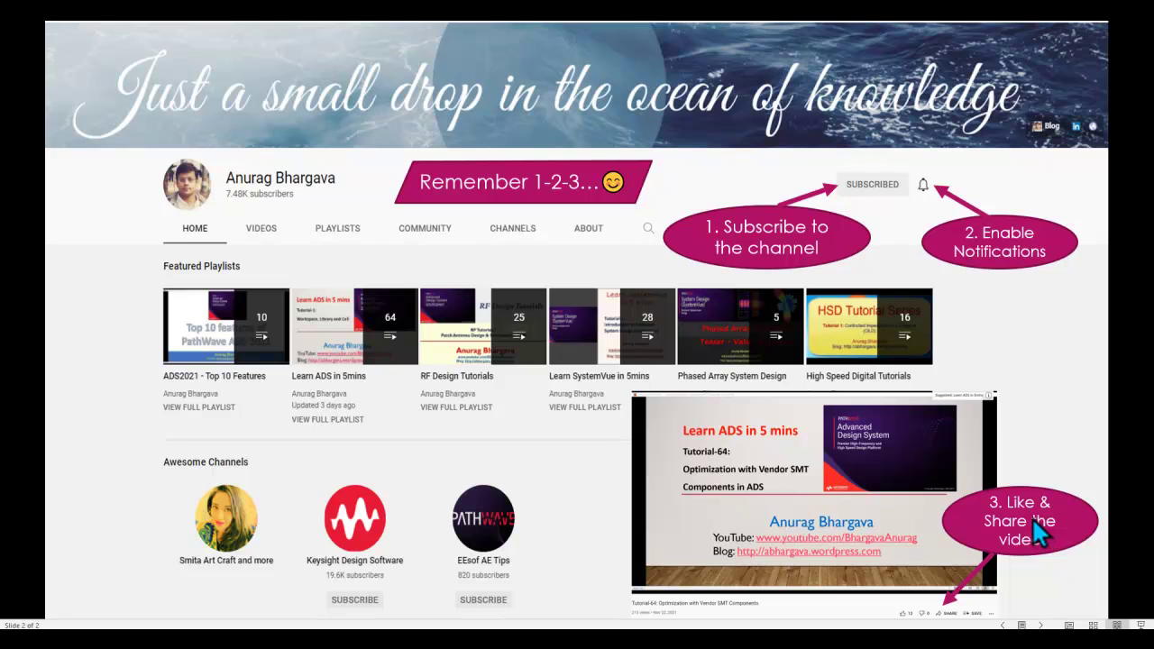
{"action": "key", "text": "Left"}
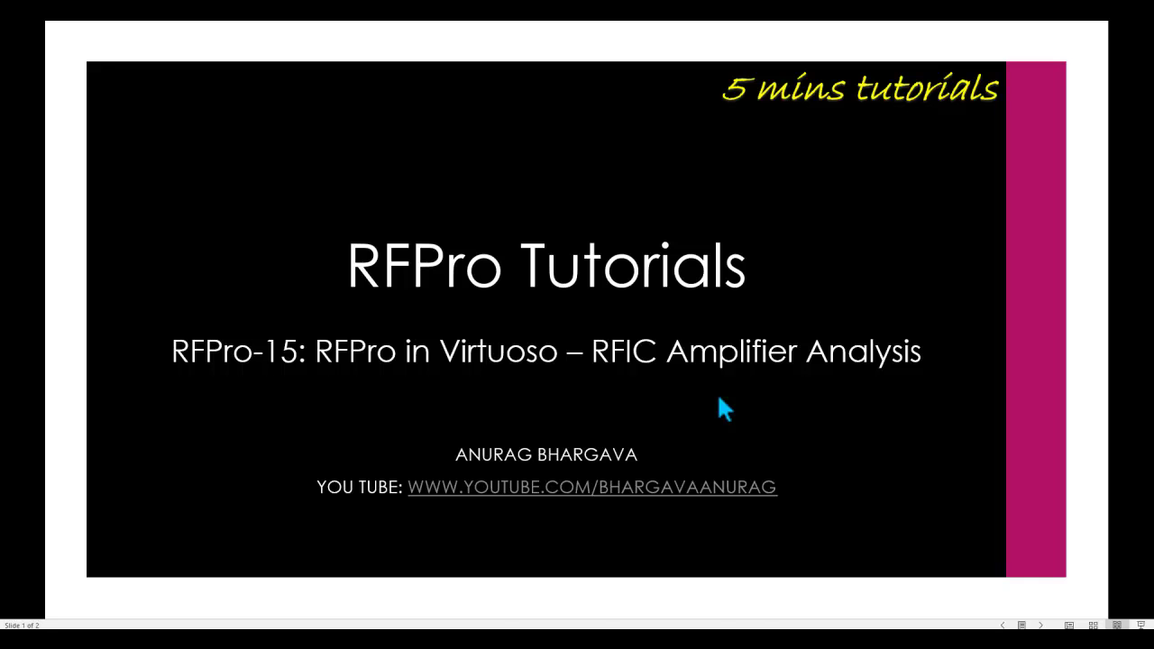
{"action": "key", "text": "alt+Tab"}
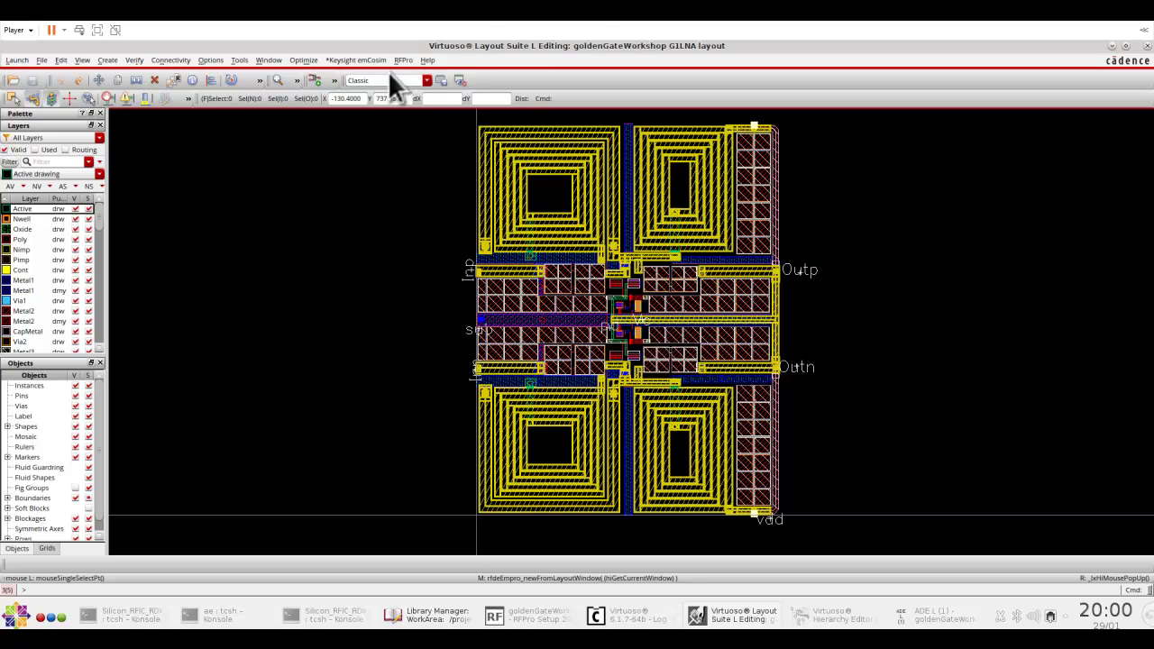
Enable the RFPro plugin and start a new RFPro view named rfpro_demo.
{"action": "left_click", "coordinate": [16, 61]}
{"action": "mouse_move", "coordinate": [58, 249]}
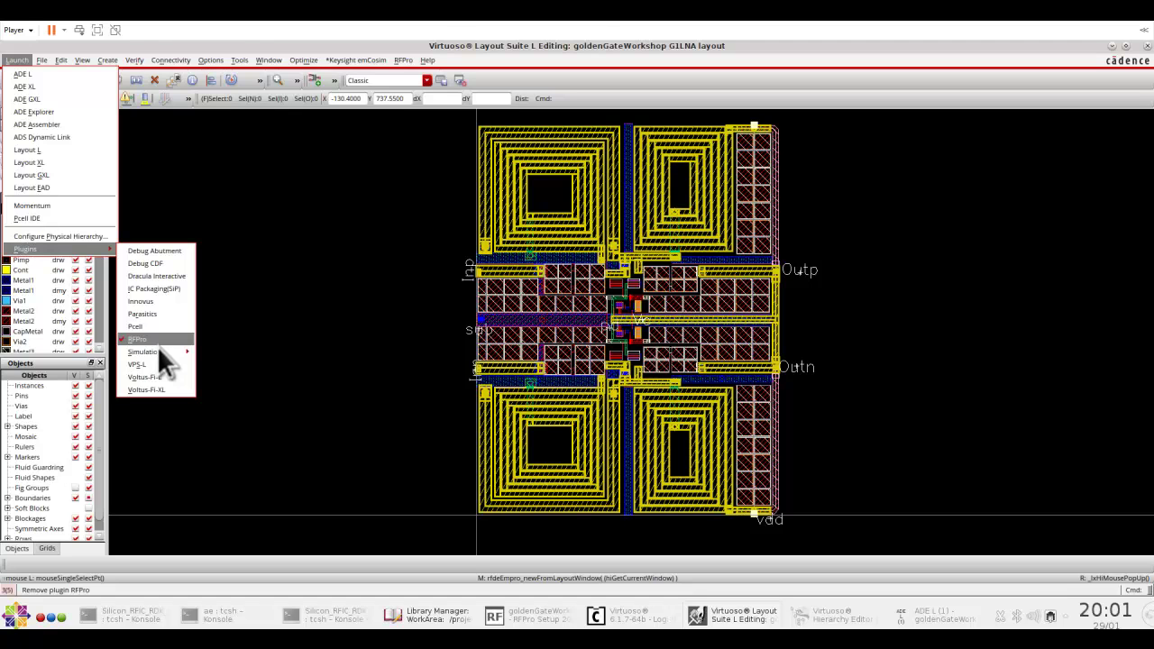
{"action": "left_click", "coordinate": [403, 61]}
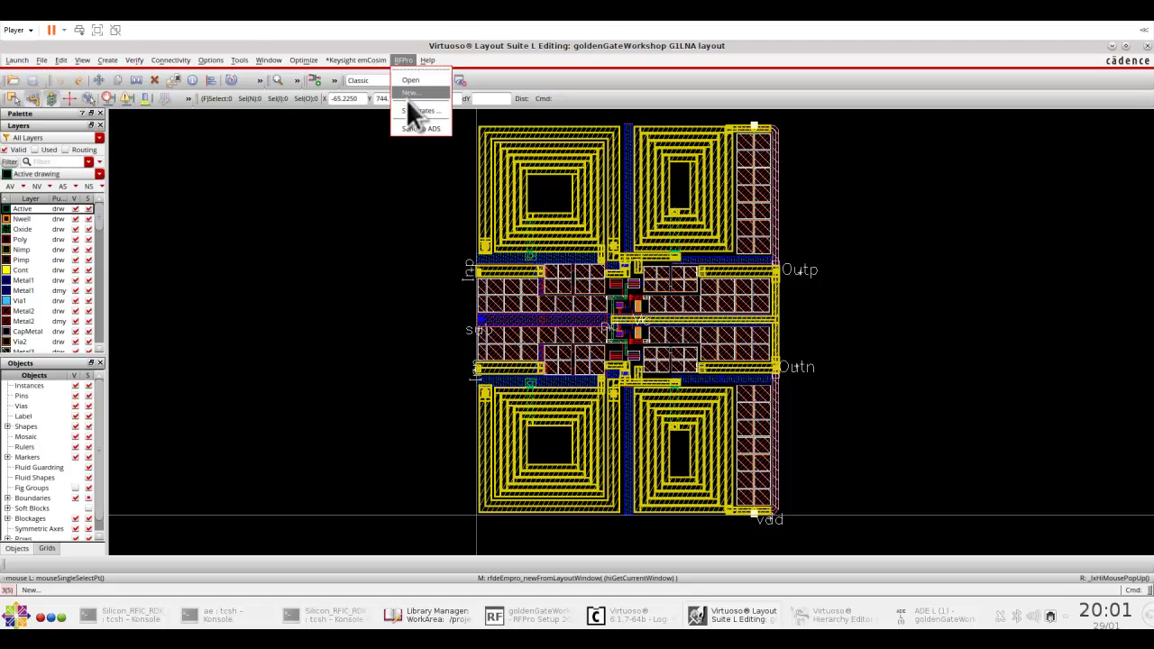
{"action": "left_click", "coordinate": [409, 97]}
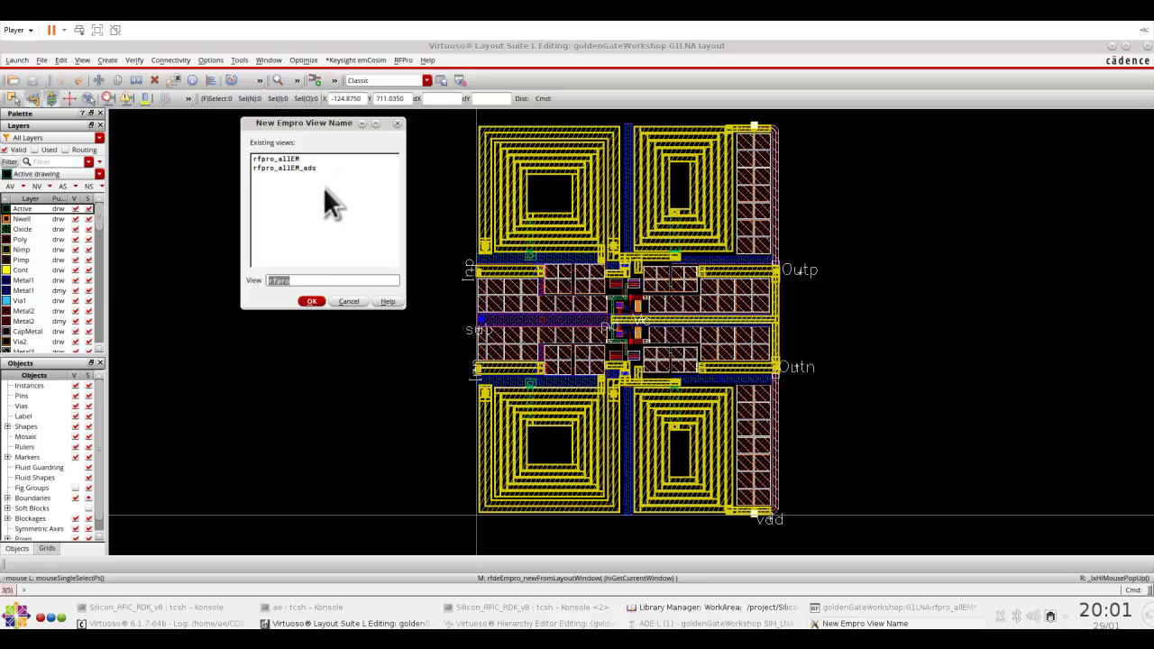
{"action": "left_click", "coordinate": [312, 301]}
Confirm the rfpro_demo view and accept G1LNA with the gpdk180.ltd substrate as the design reference.
{"action": "left_click", "coordinate": [310, 301]}
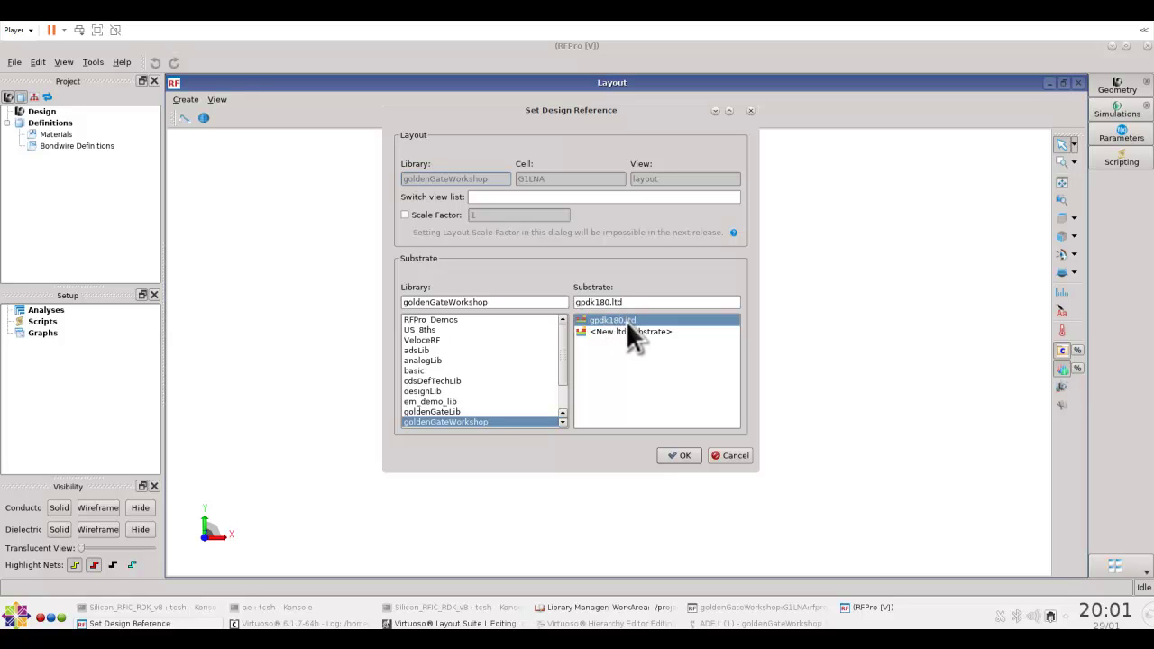
{"action": "left_click", "coordinate": [678, 454]}
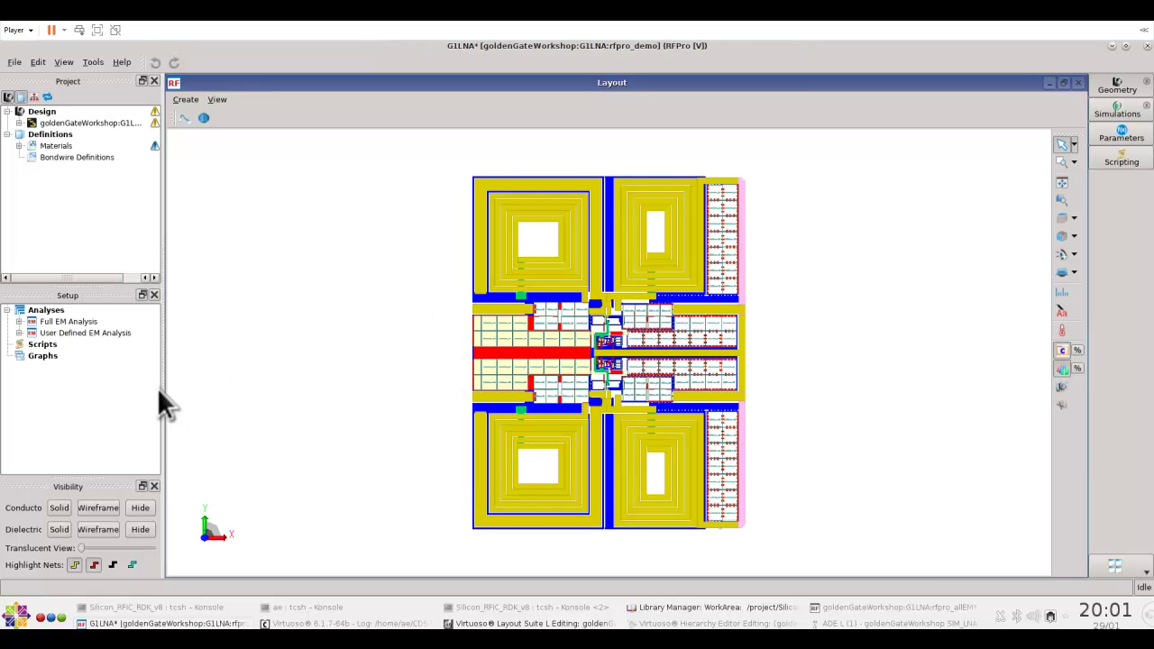
Expand Full EM Analysis and the design's Components list, then select G1LNA_bias and G1LNA_core.
{"action": "left_click", "coordinate": [69, 333]}
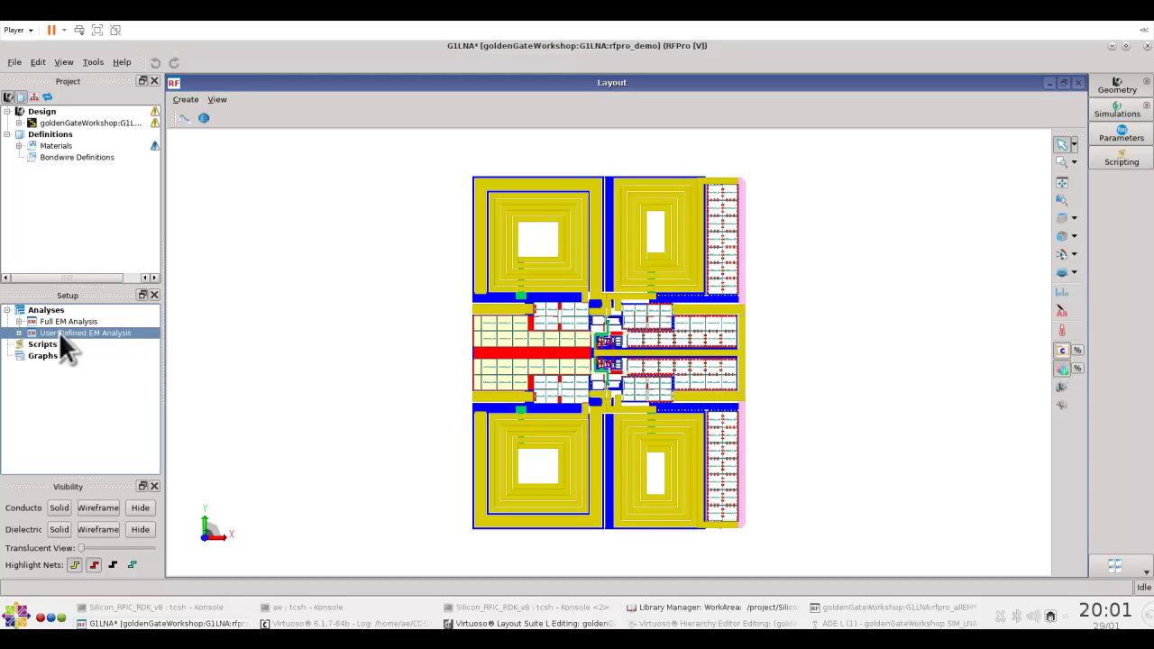
{"action": "left_click", "coordinate": [19, 322]}
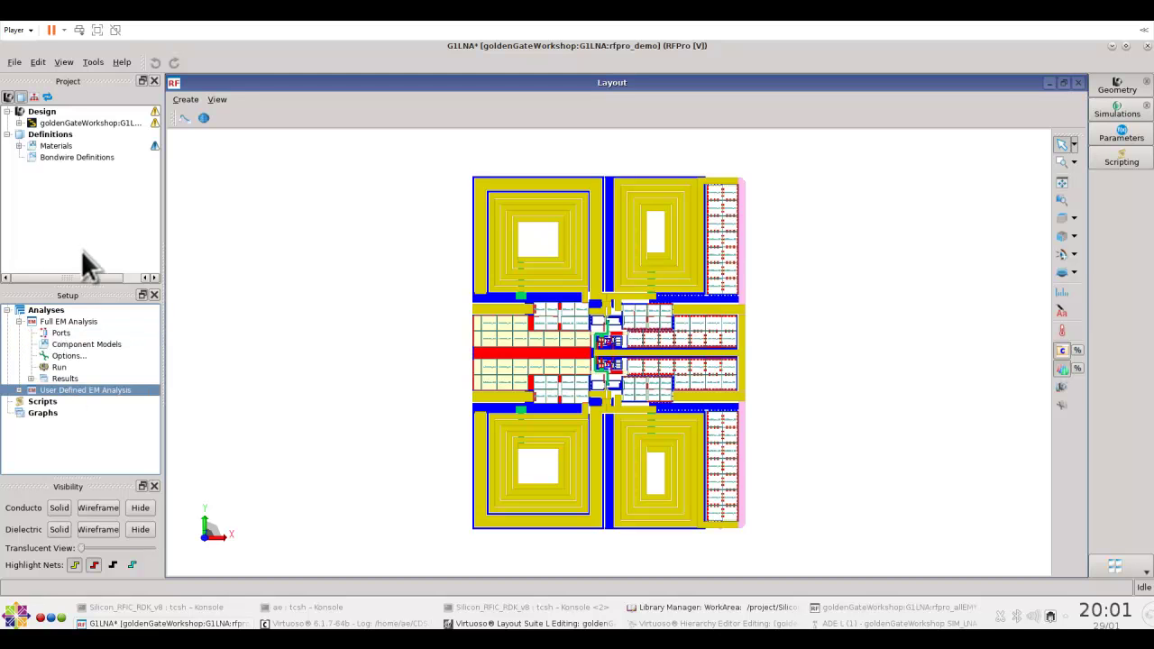
{"action": "left_click", "coordinate": [18, 123]}
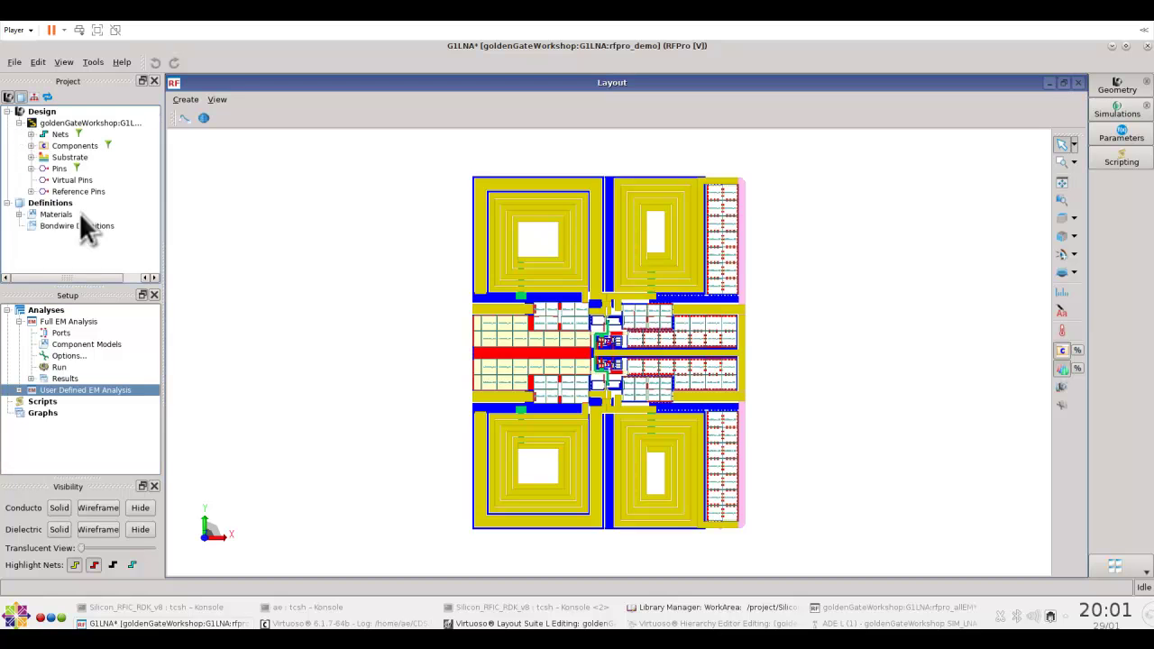
{"action": "left_click", "coordinate": [31, 145]}
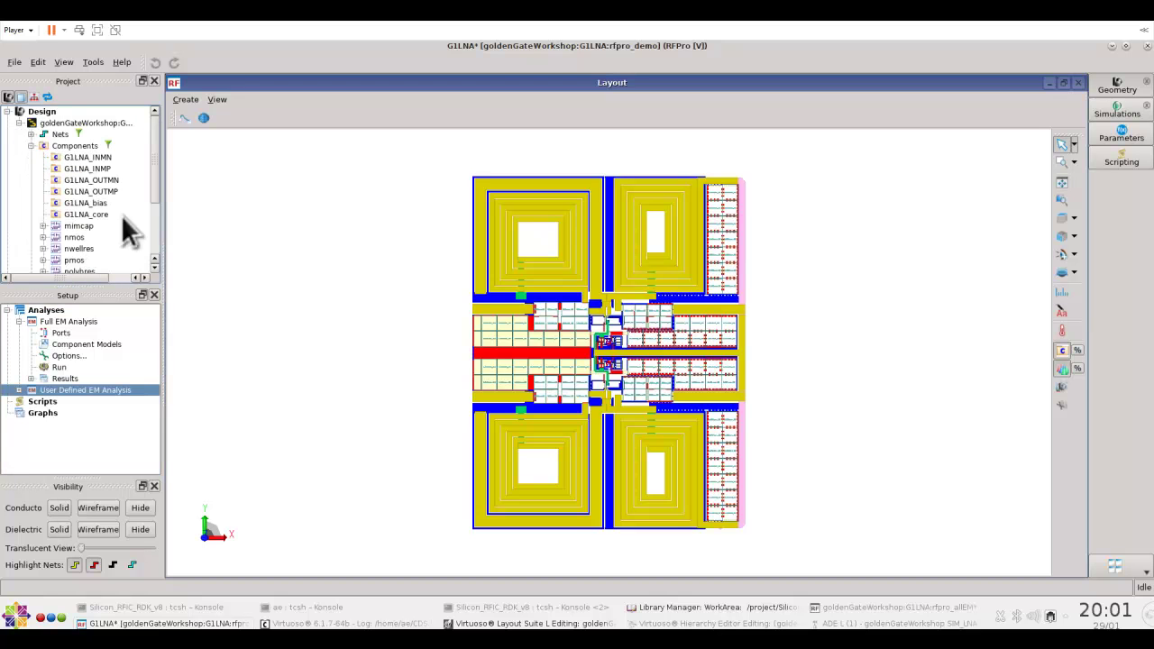
{"action": "mouse_move", "coordinate": [153, 171]}
{"action": "left_mouse_down"}
{"action": "mouse_move", "coordinate": [151, 200]}
{"action": "mouse_move", "coordinate": [153, 174]}
{"action": "left_mouse_up"}
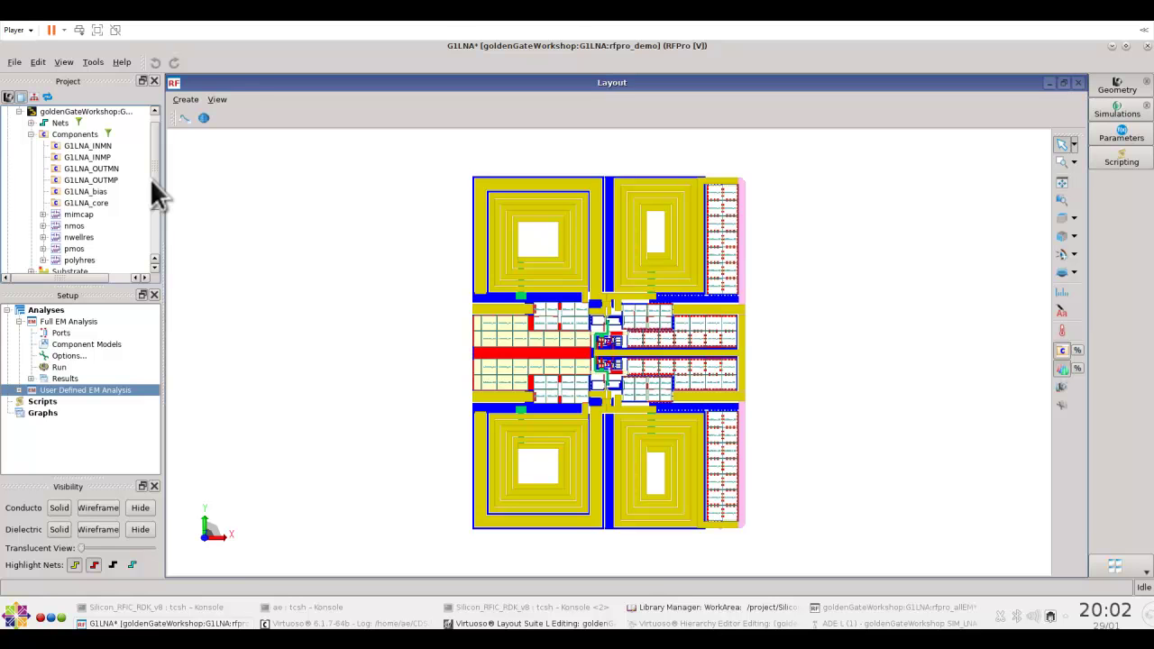
{"action": "left_click", "coordinate": [85, 192]}
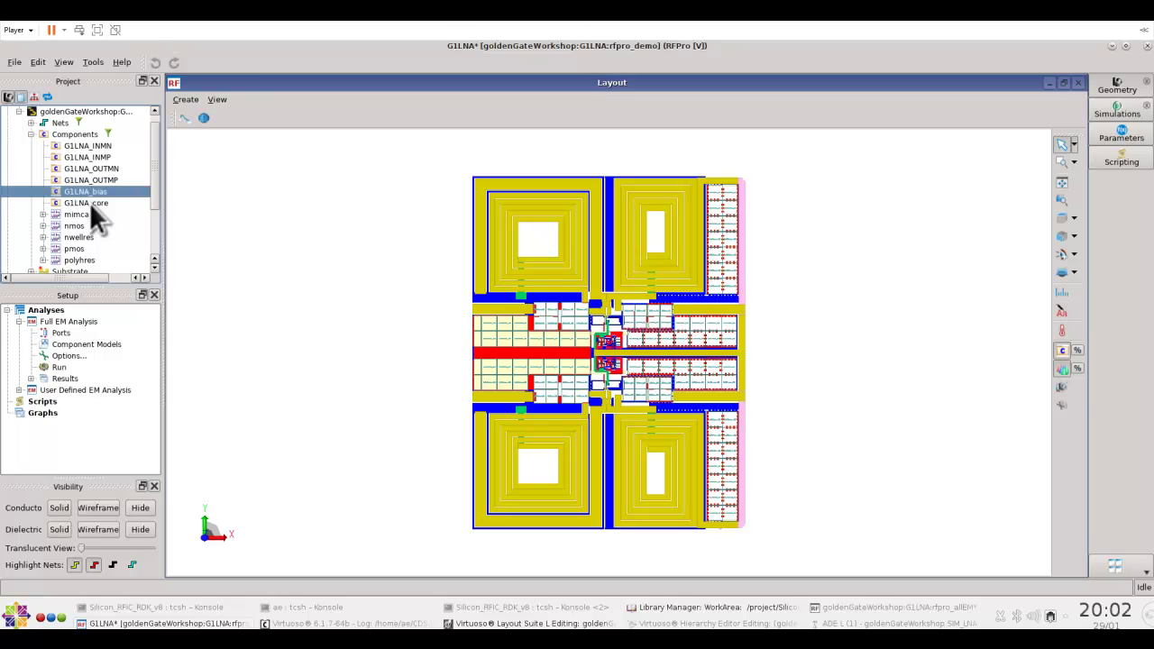
{"action": "left_click", "coordinate": [89, 202], "text": "ctrl"}
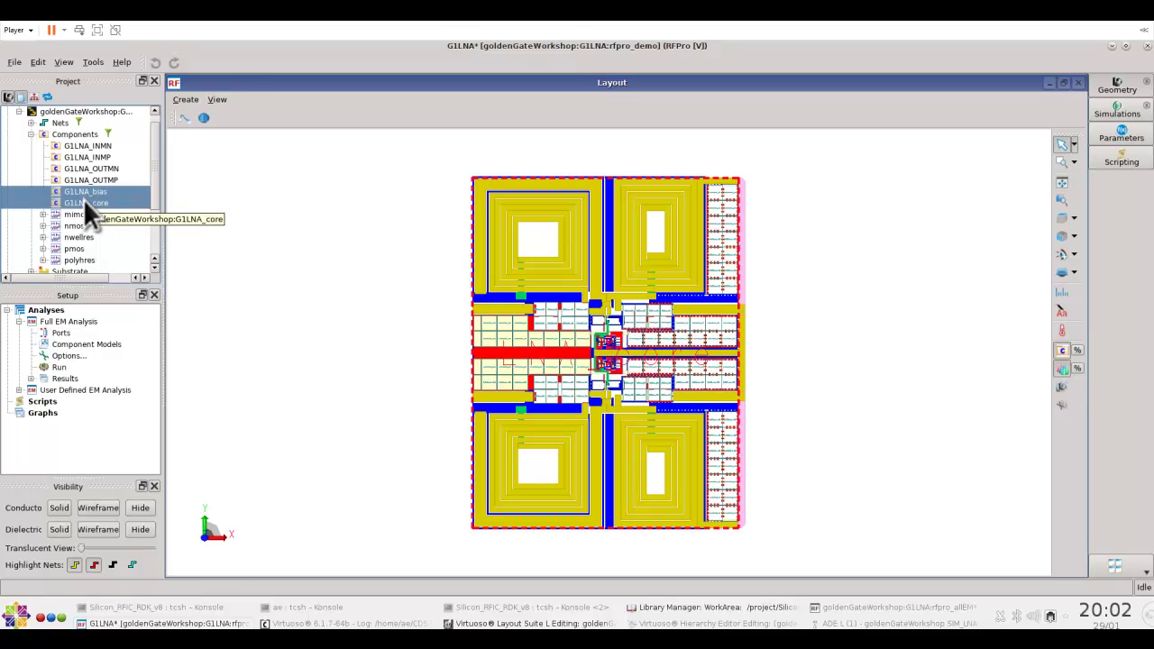
Change the role of G1LNA_bias and G1LNA_core to circuit components.
{"action": "right_click", "coordinate": [83, 198]}
{"action": "mouse_move", "coordinate": [172, 222]}
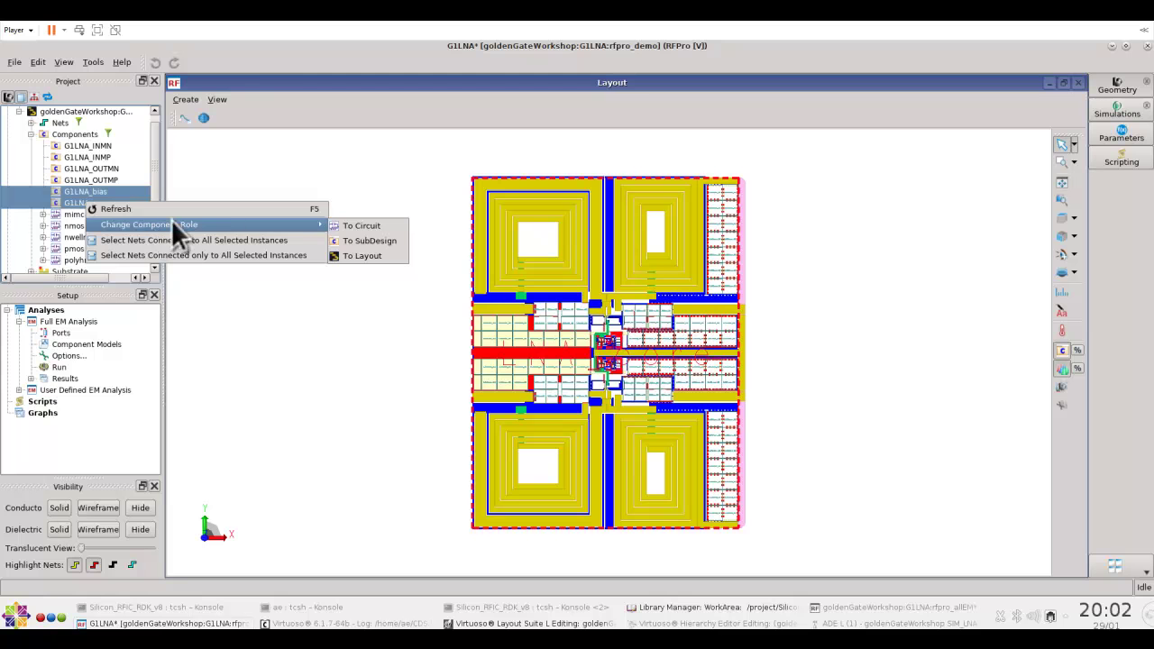
{"action": "left_click", "coordinate": [347, 225]}
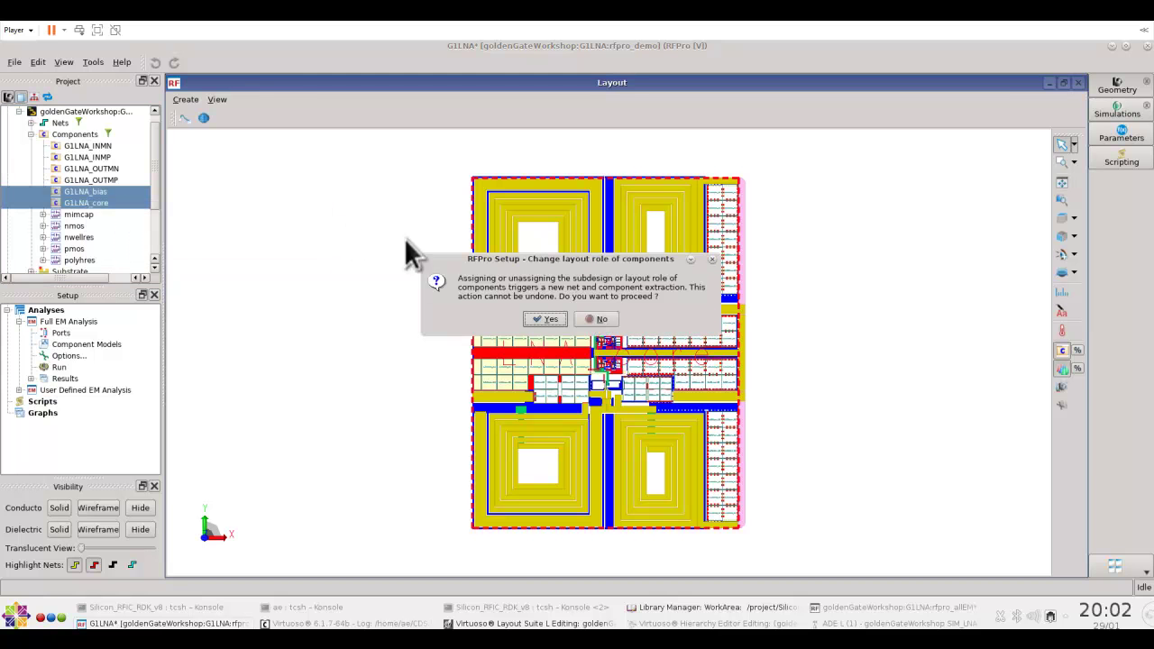
{"action": "left_click", "coordinate": [544, 319]}
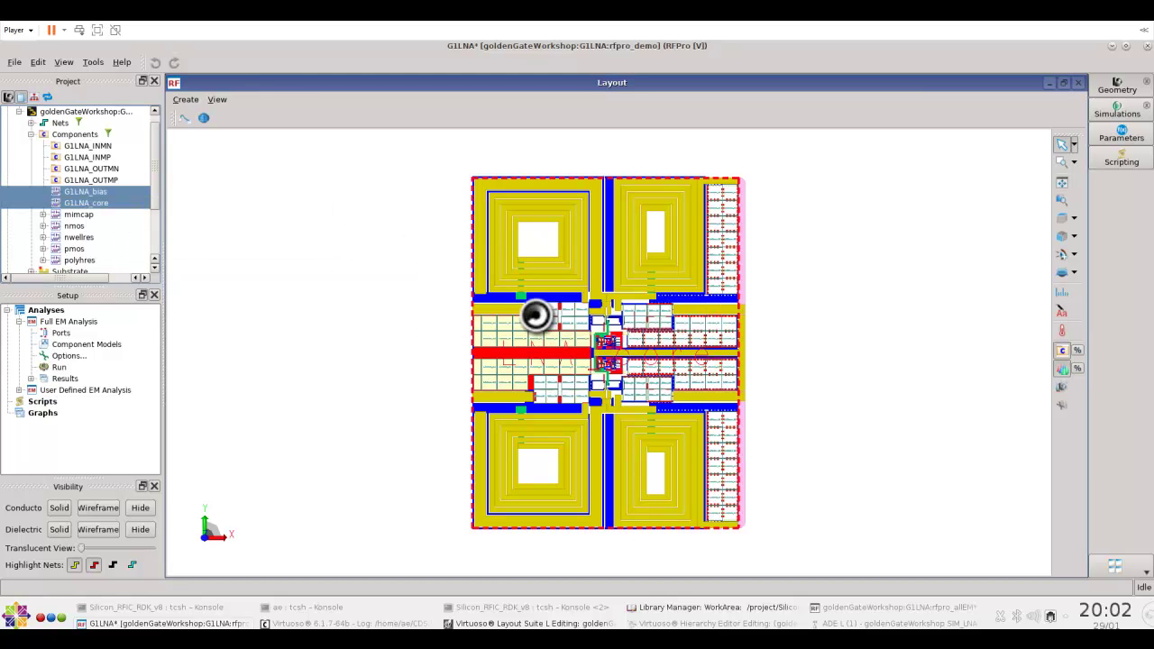
Inspect the IBIASN pins inside G1LNA_bias, then reselect G1LNA_bias and G1LNA_core.
{"action": "left_click", "coordinate": [42, 192]}
{"action": "left_click", "coordinate": [55, 203]}
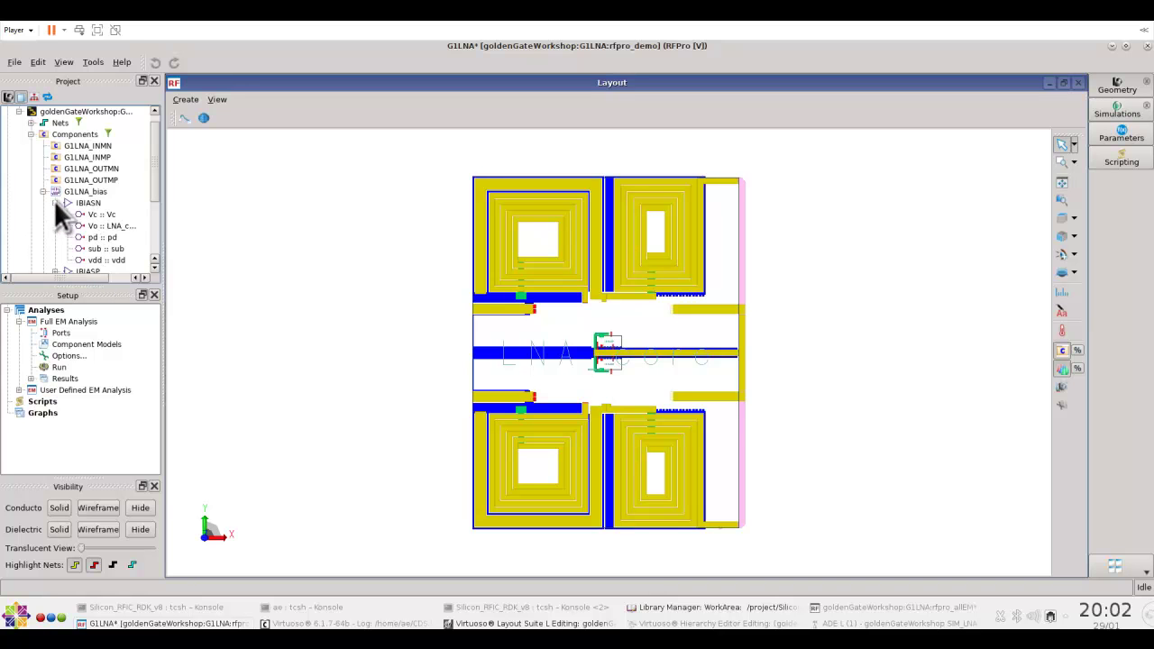
{"action": "left_click", "coordinate": [55, 203]}
{"action": "left_click", "coordinate": [43, 192]}
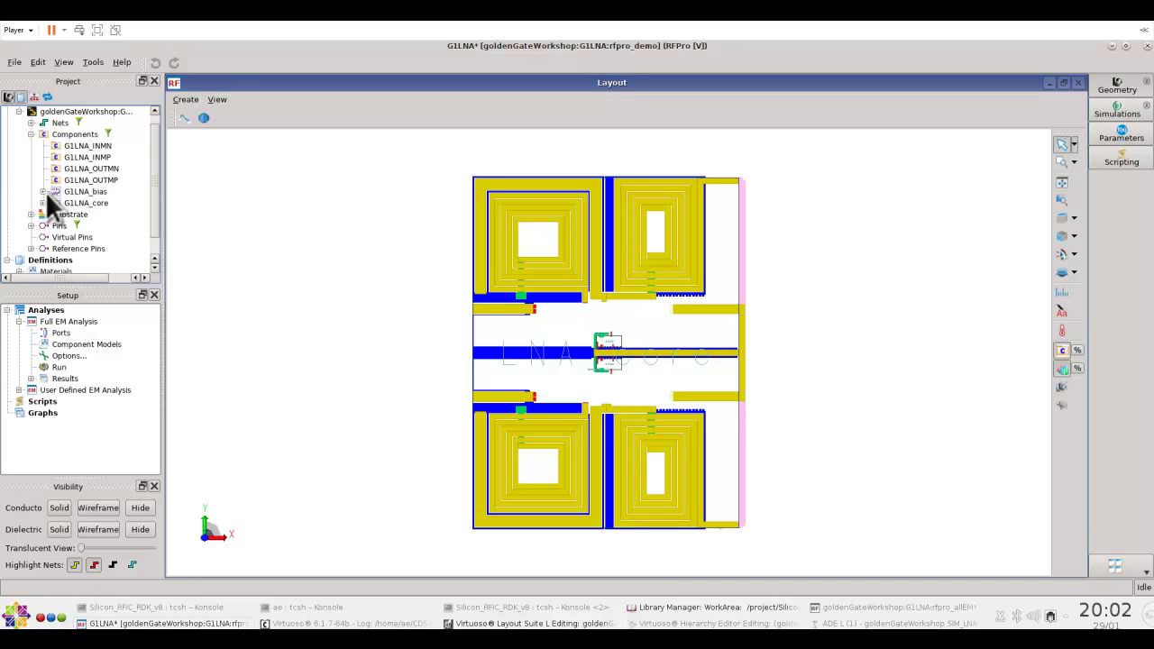
{"action": "left_click", "coordinate": [95, 190]}
{"action": "left_click", "coordinate": [90, 202], "text": "shift"}
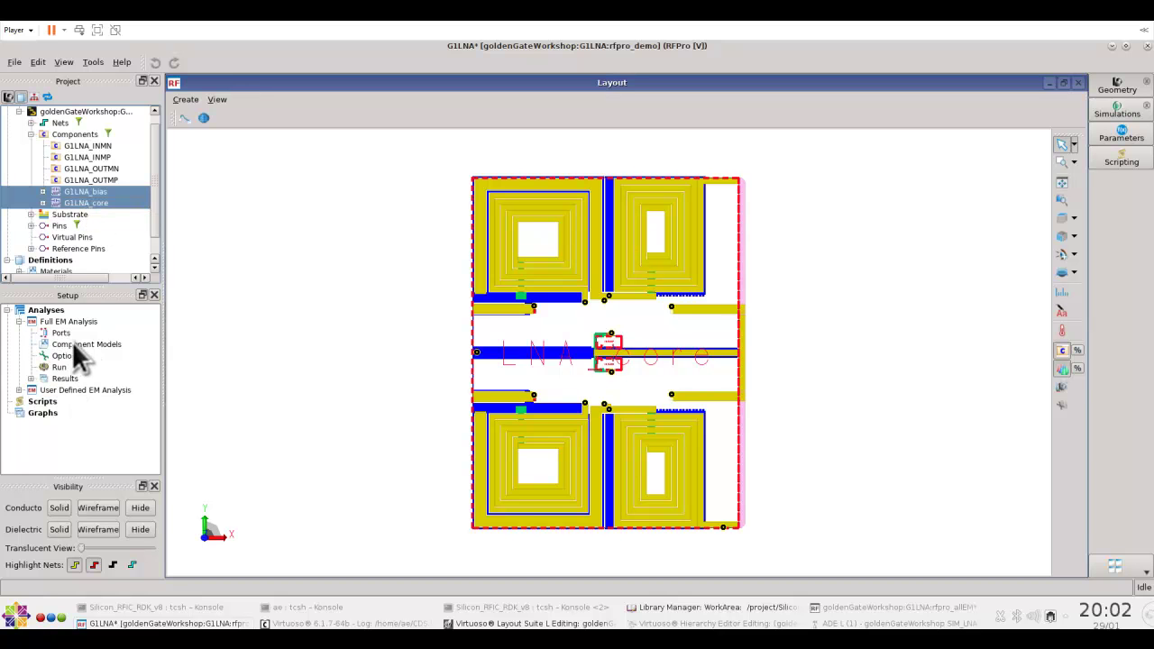
Add G1LNA_bias and G1LNA_core under Component Models and review the design's pins.
{"action": "left_click_drag", "start_coordinate": [74, 196], "coordinate": [107, 348]}
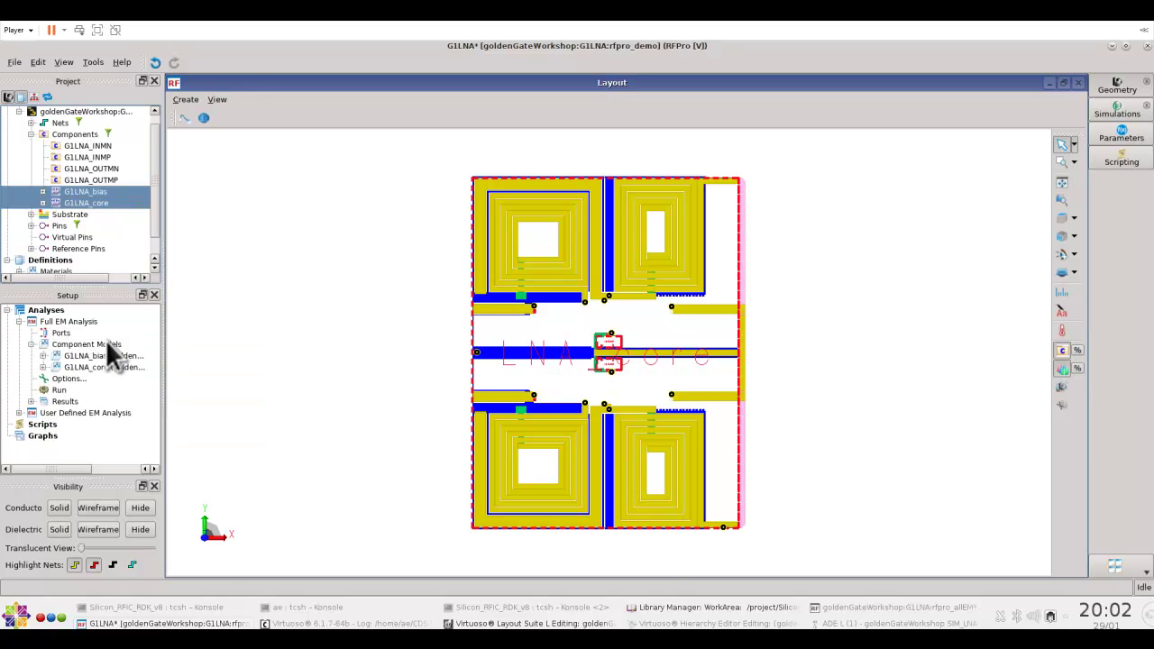
{"action": "left_click", "coordinate": [31, 133]}
{"action": "left_click", "coordinate": [29, 168]}
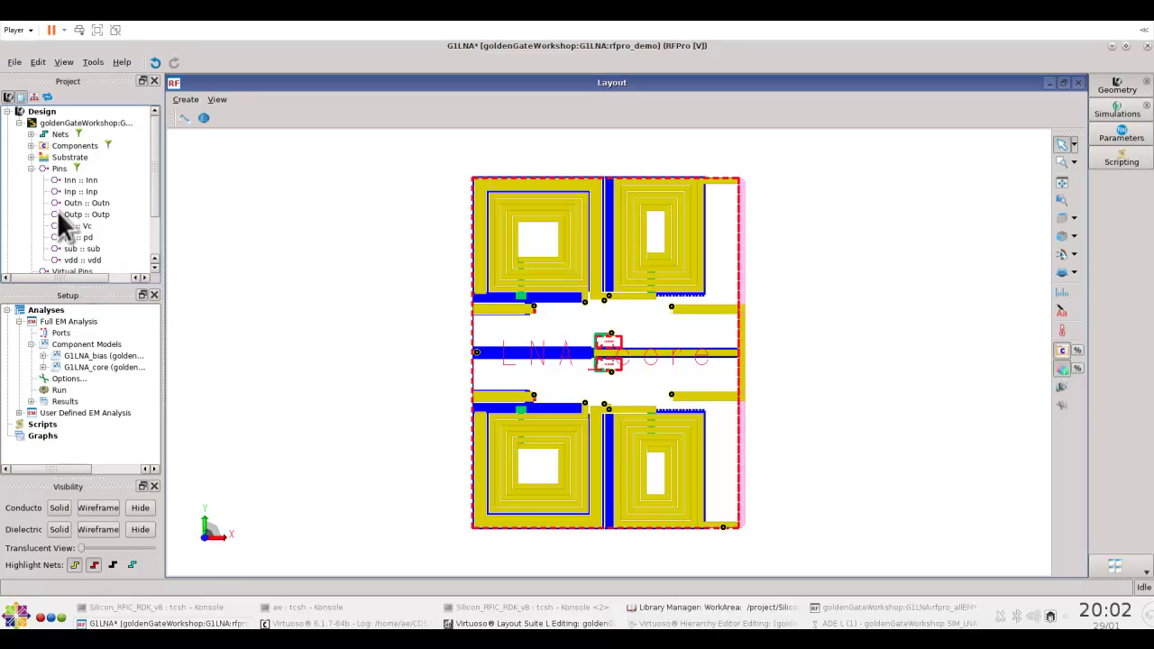
{"action": "left_click", "coordinate": [29, 169]}
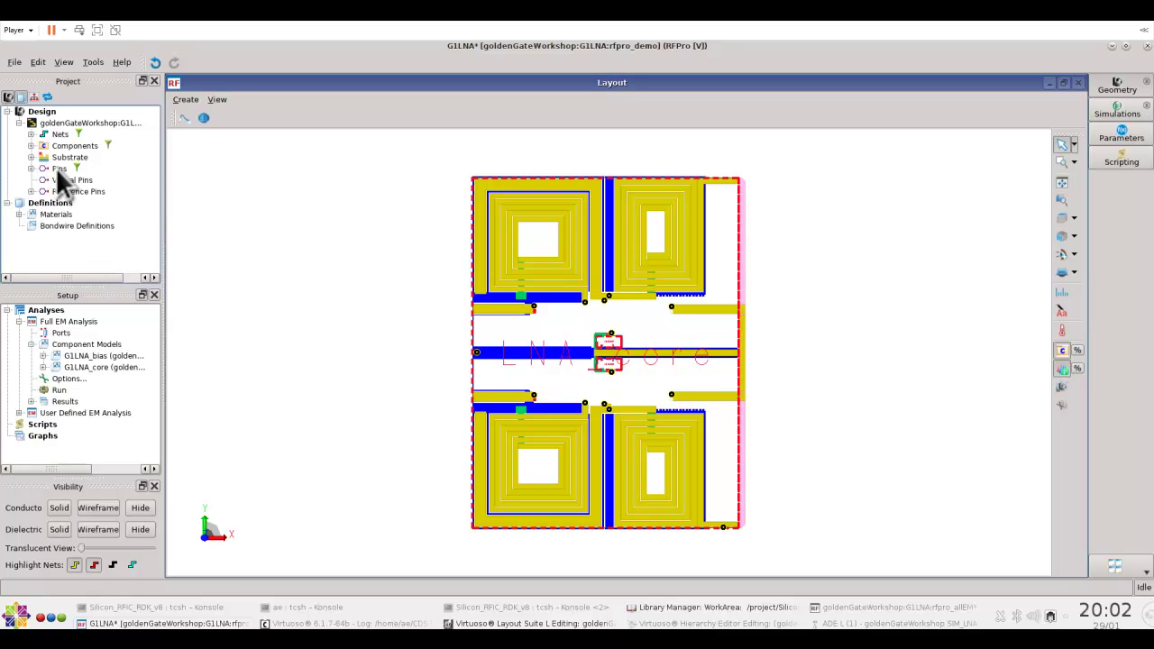
Add the design's pins as analysis ports and show them on the layout.
{"action": "left_click", "coordinate": [56, 168]}
{"action": "left_click_drag", "start_coordinate": [56, 168], "coordinate": [66, 332]}
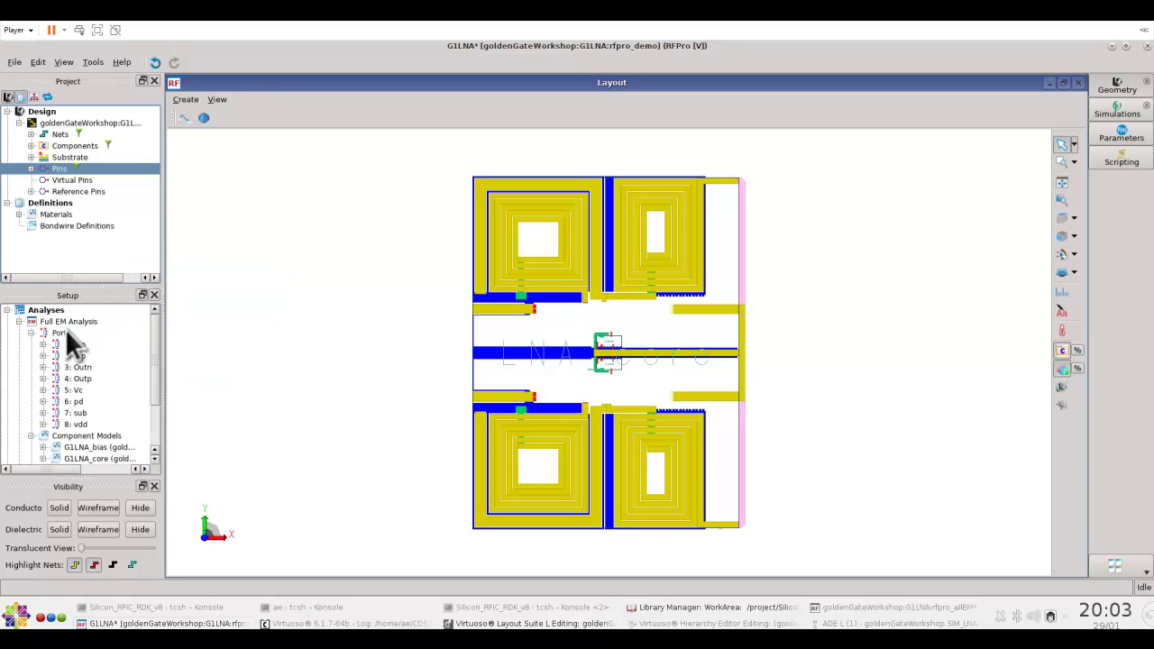
{"action": "left_click", "coordinate": [62, 331]}
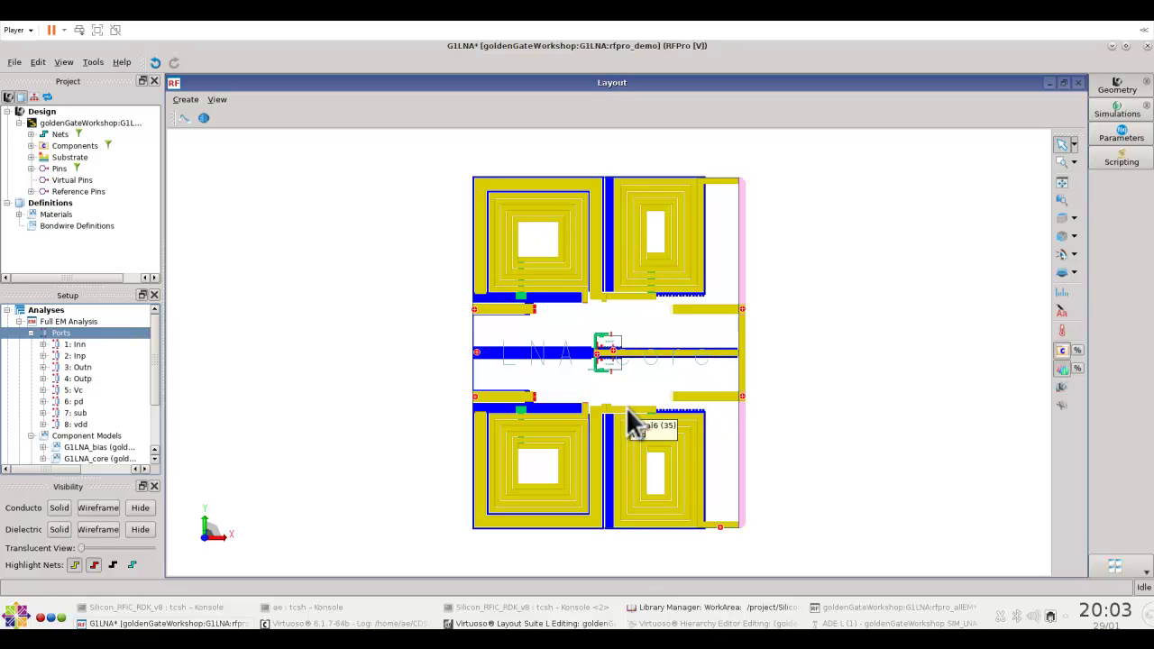
{"action": "left_click", "coordinate": [30, 332]}
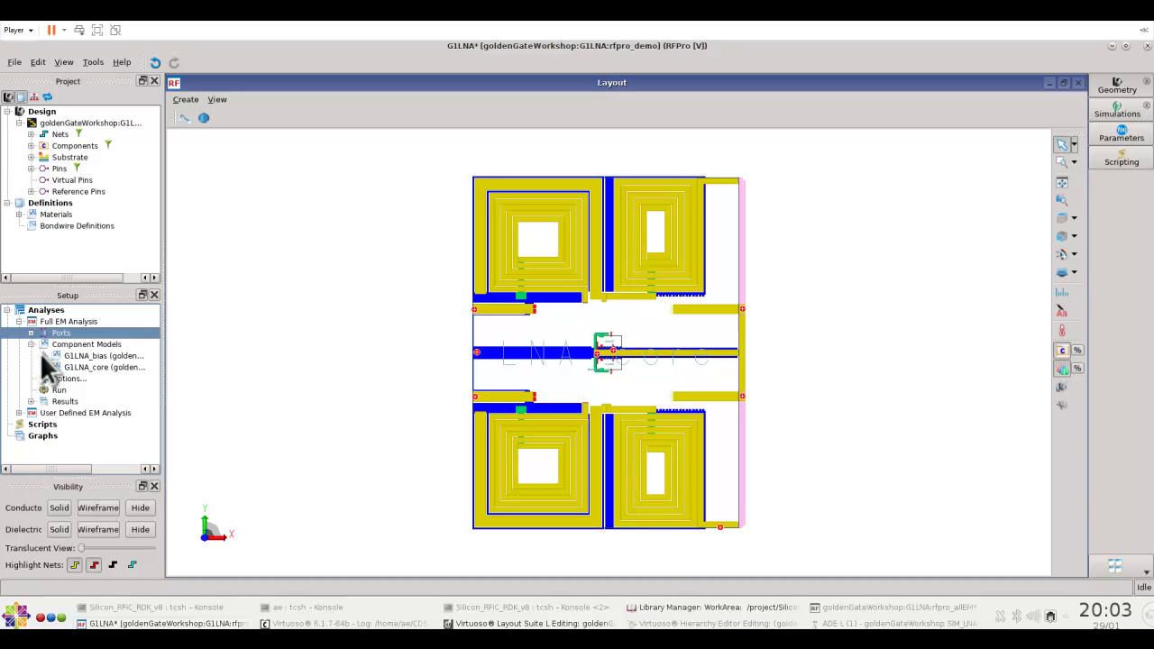
Expand the G1LNA_bias and G1LNA_core component models and locate LNA_core in the layout.
{"action": "left_click", "coordinate": [43, 355]}
{"action": "left_click", "coordinate": [42, 390]}
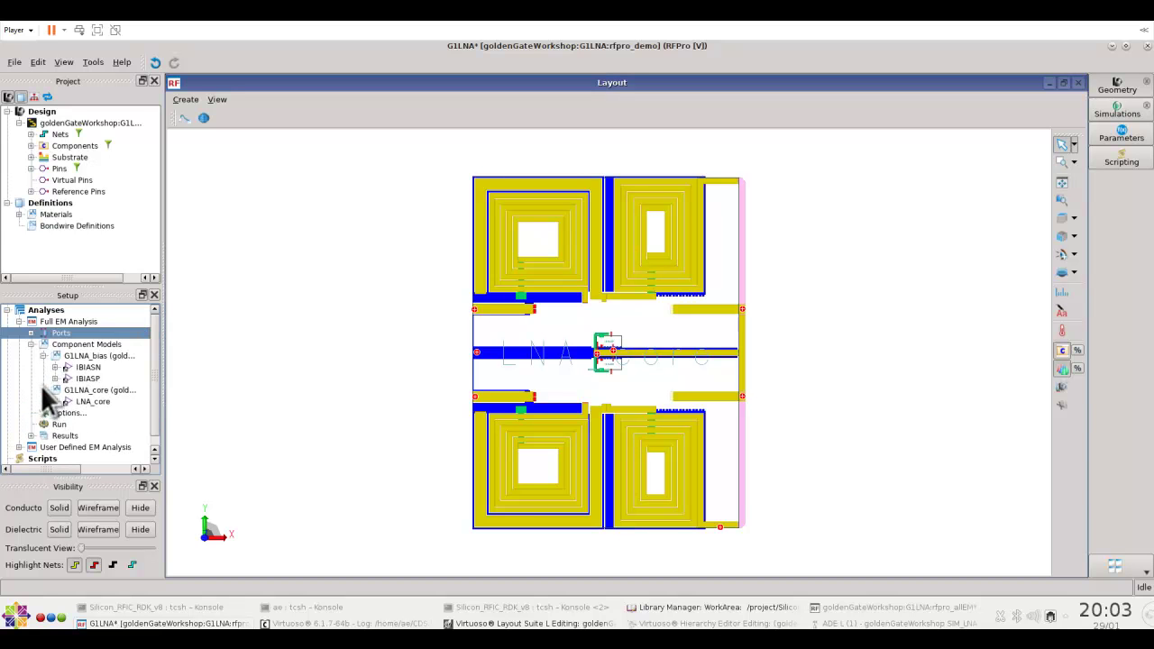
{"action": "left_click", "coordinate": [85, 402]}
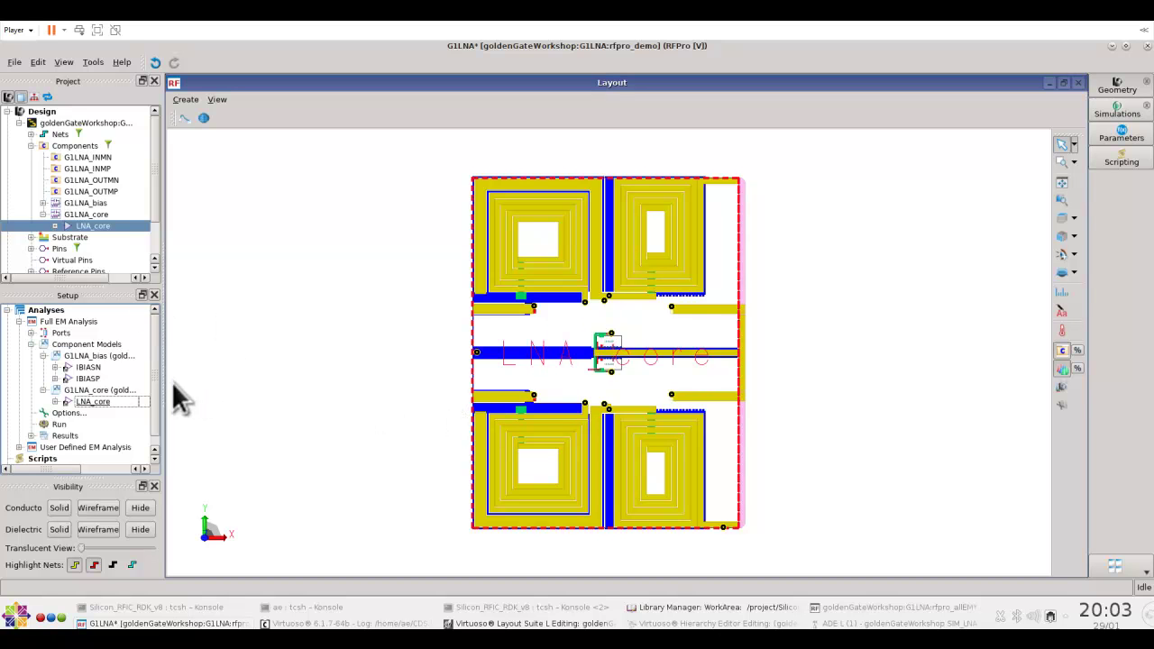
{"action": "left_click", "coordinate": [42, 355]}
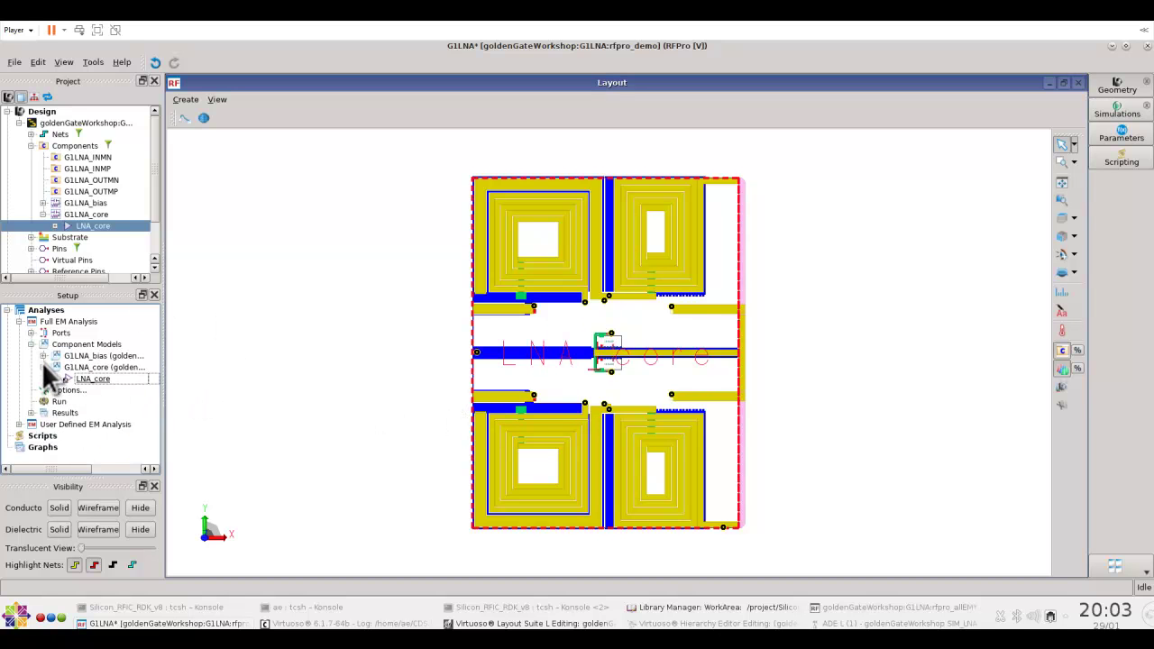
{"action": "left_click", "coordinate": [42, 366]}
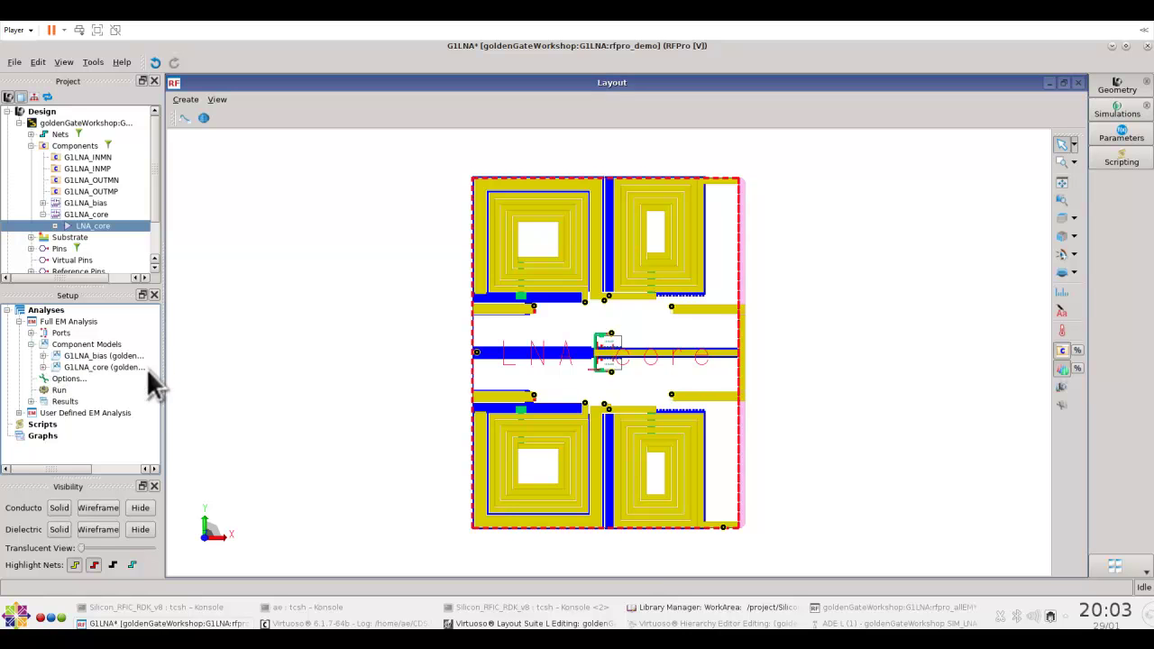
Check the Full EM options, keeping the Momentum RF simulator preset, then switch to the rfpro_allEM project.
{"action": "double_click", "coordinate": [72, 380]}
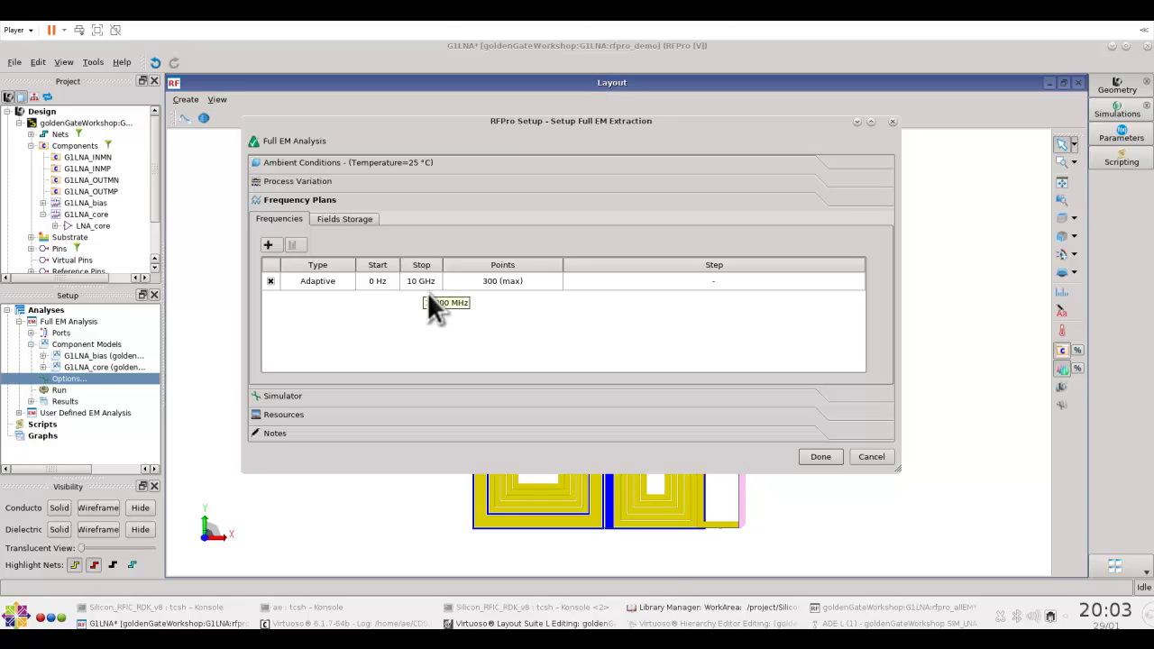
{"action": "left_click", "coordinate": [371, 397]}
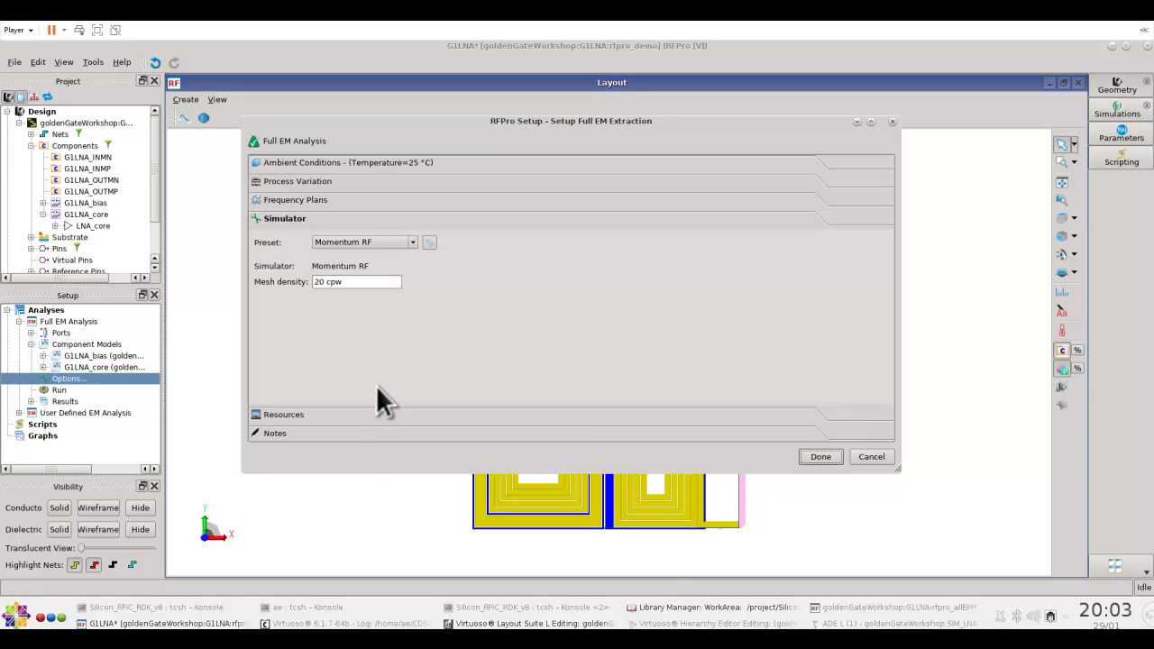
{"action": "left_click", "coordinate": [412, 242]}
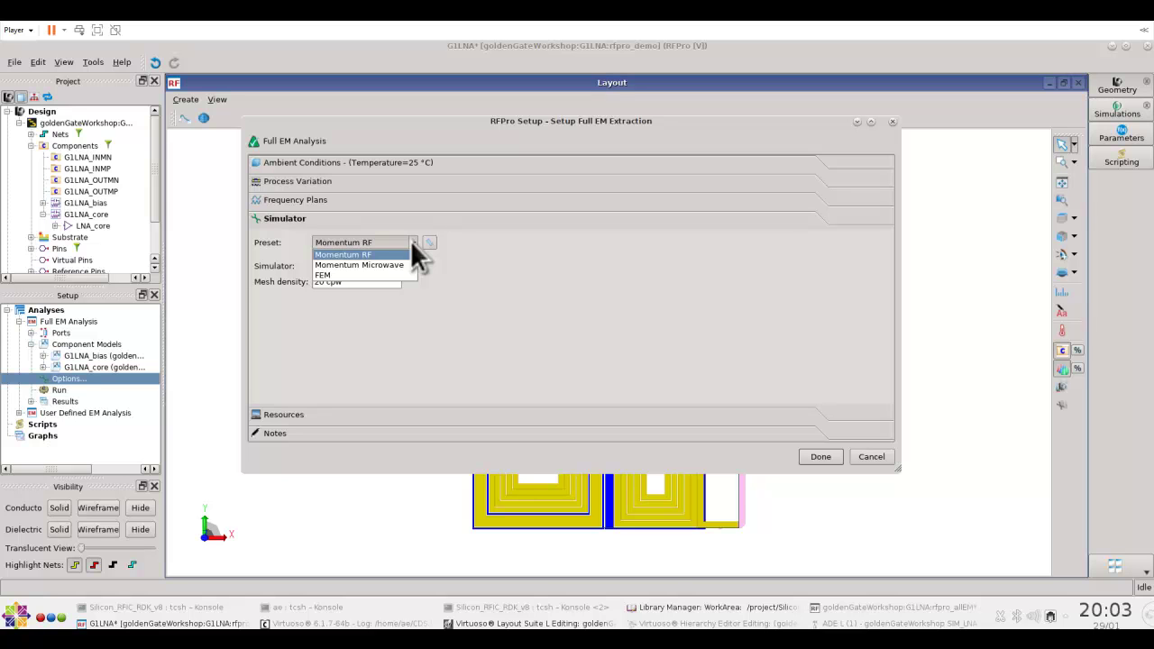
{"action": "left_click", "coordinate": [366, 327]}
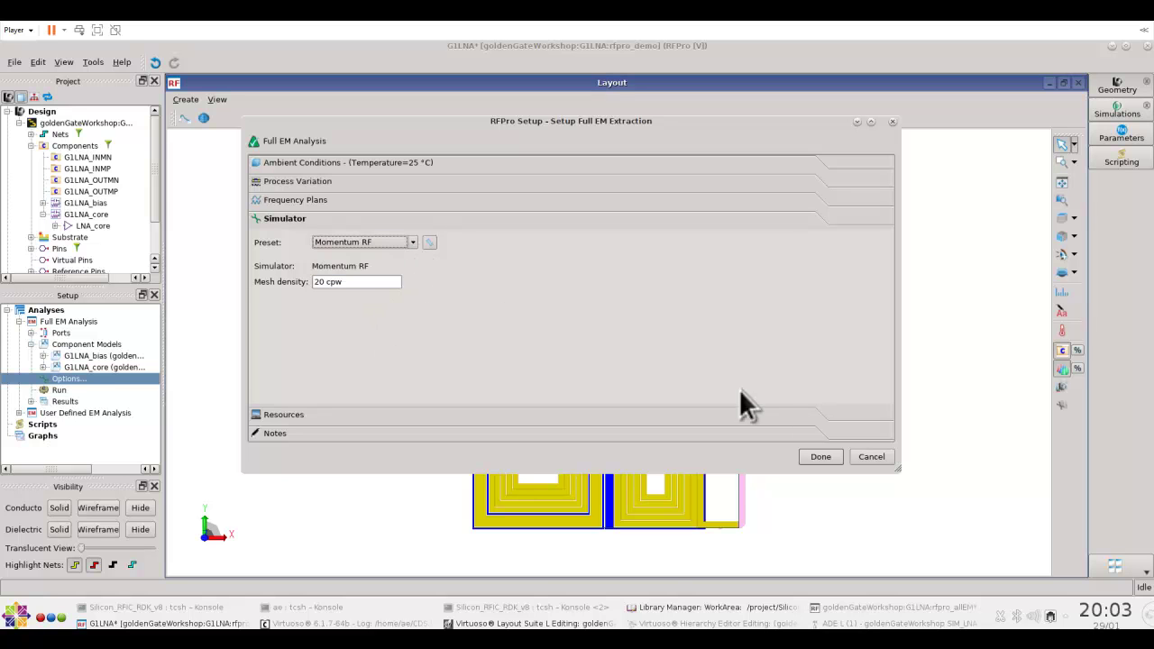
{"action": "left_click", "coordinate": [868, 456]}
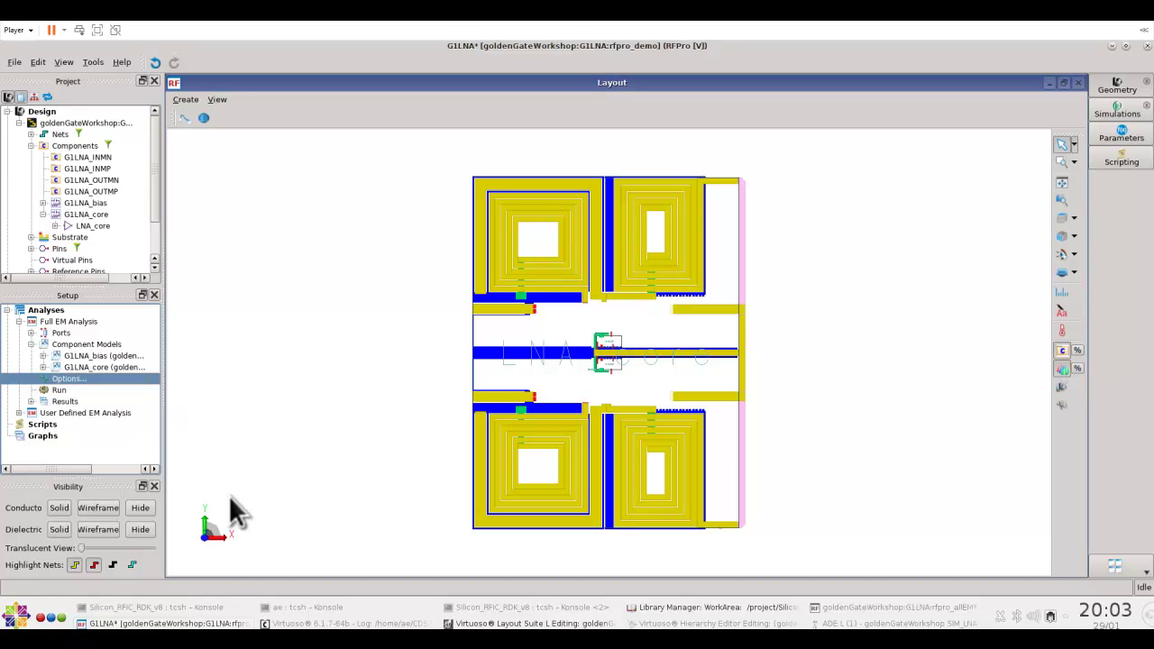
{"action": "left_click", "coordinate": [847, 608]}
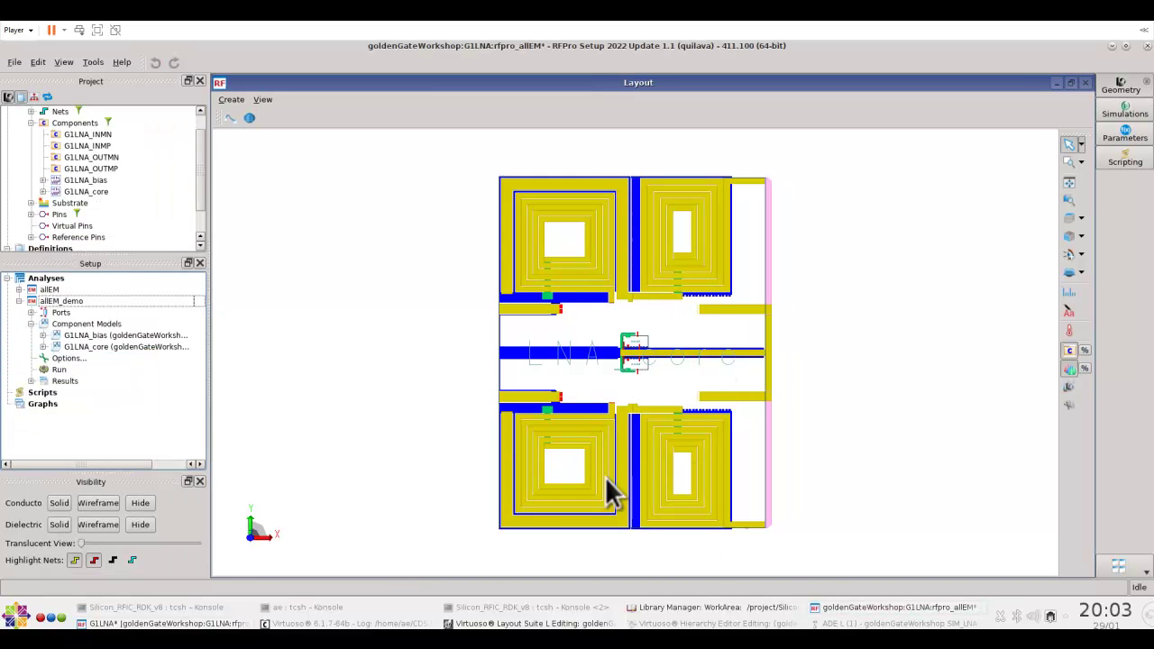
Open the allEM_demo S-parameter results and plot S(1,1), S(1,2), S(2,2) and S(3,3).
{"action": "left_click", "coordinate": [419, 333]}
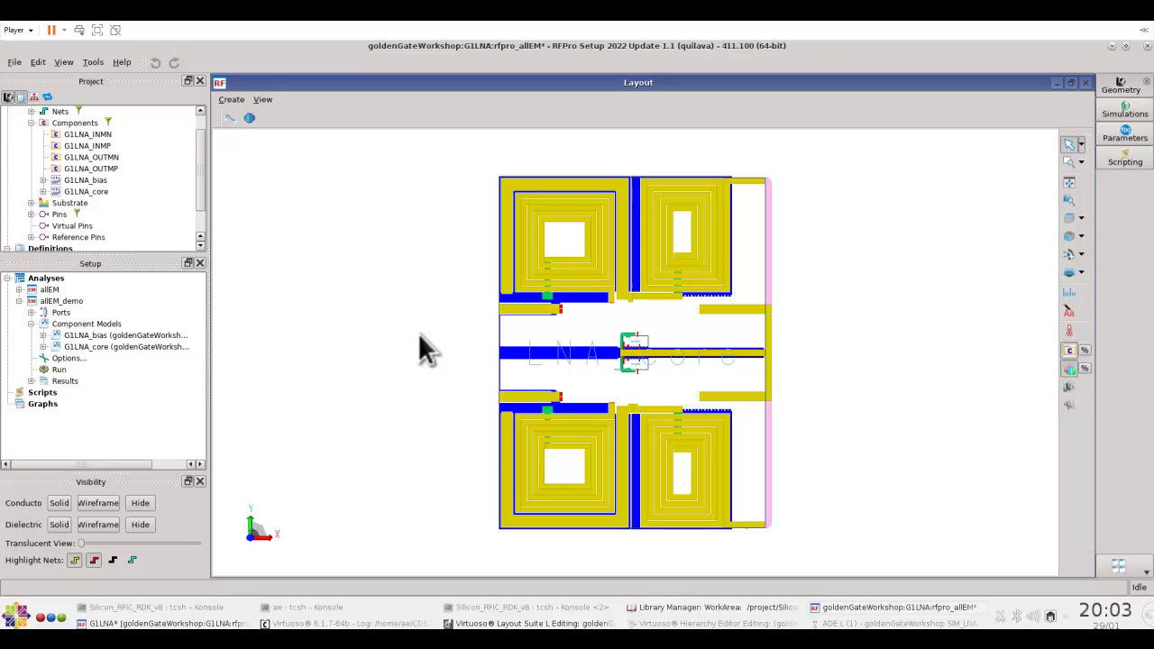
{"action": "left_click", "coordinate": [31, 381]}
{"action": "double_click", "coordinate": [82, 392]}
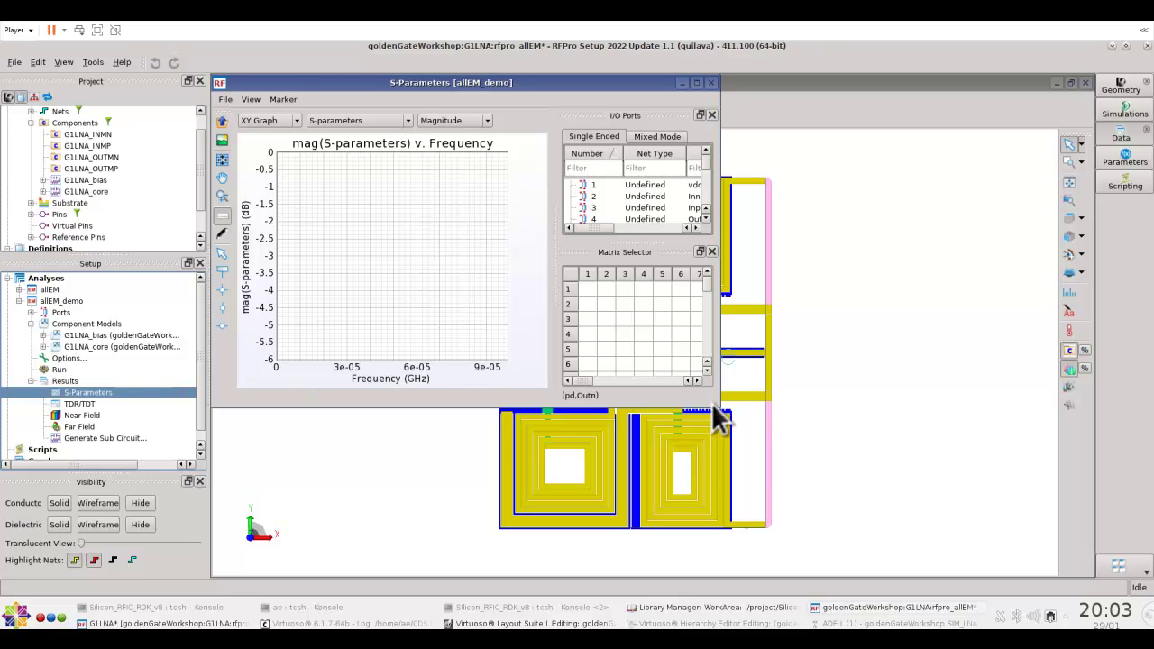
{"action": "left_click_drag", "start_coordinate": [717, 408], "coordinate": [860, 510]}
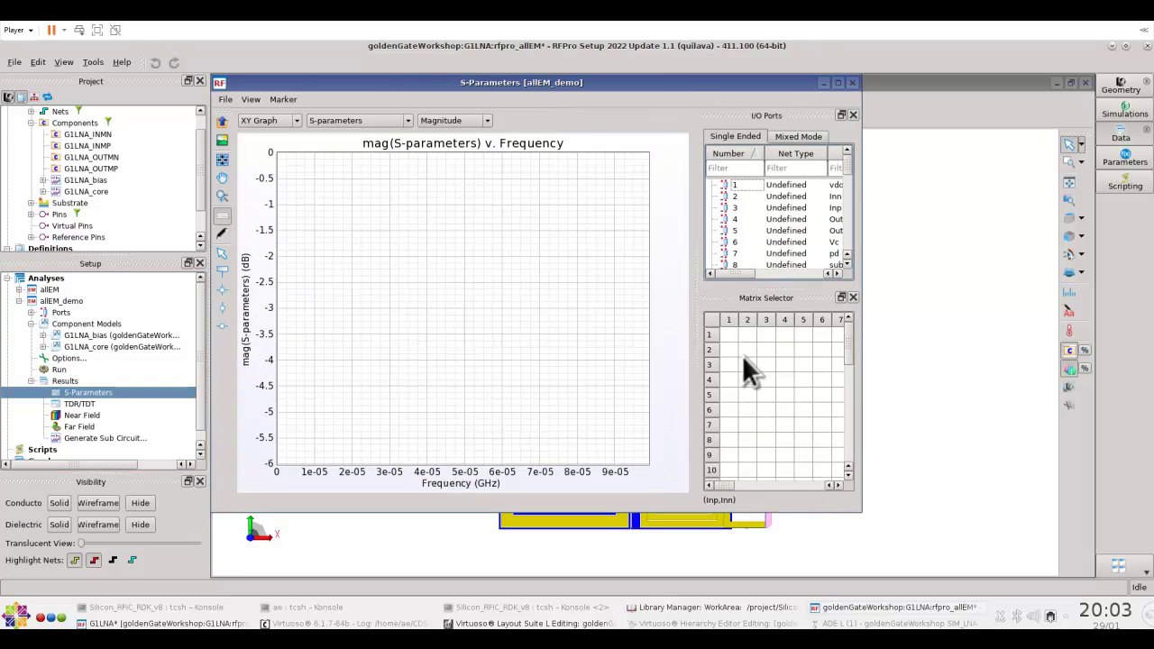
{"action": "left_click", "coordinate": [731, 335]}
{"action": "left_click", "coordinate": [745, 330]}
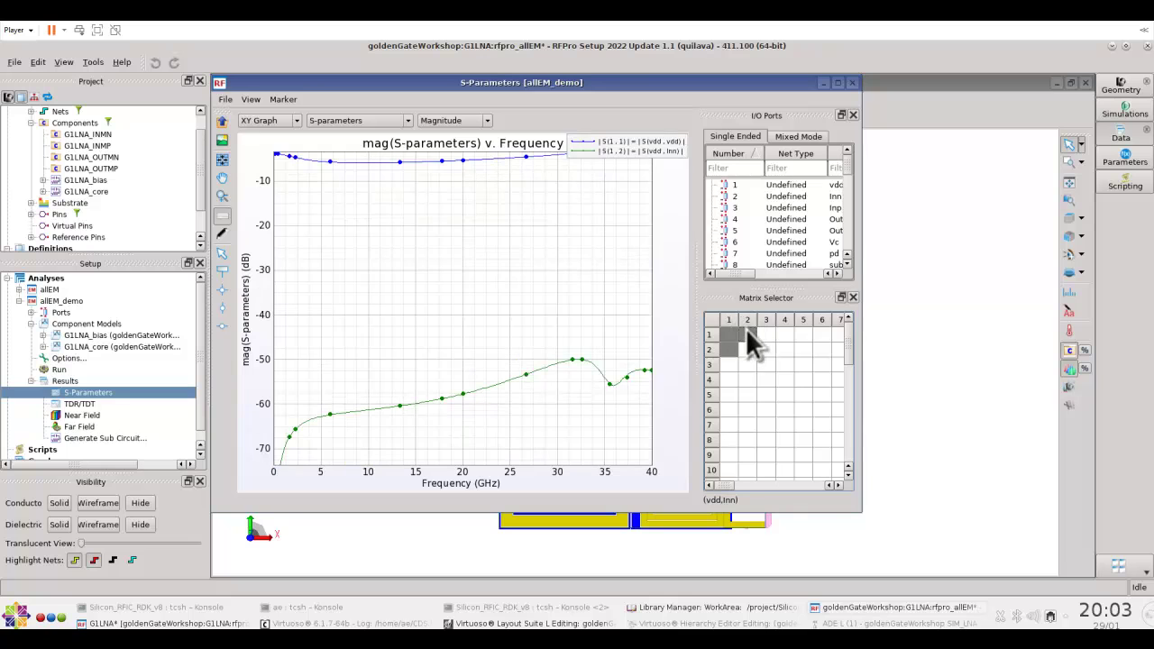
{"action": "left_click", "coordinate": [750, 351]}
{"action": "left_click", "coordinate": [767, 364]}
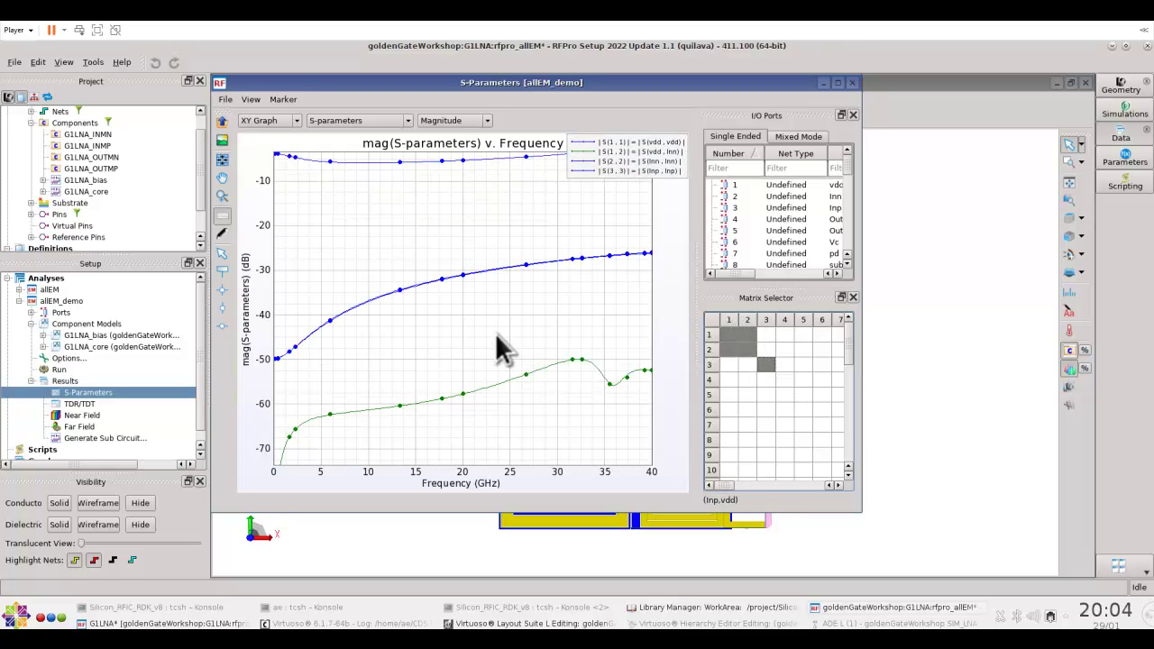
Maximize the results window, widen the I/O Ports panel and keep S-parameters as the plotted quantity.
{"action": "left_click", "coordinate": [839, 83]}
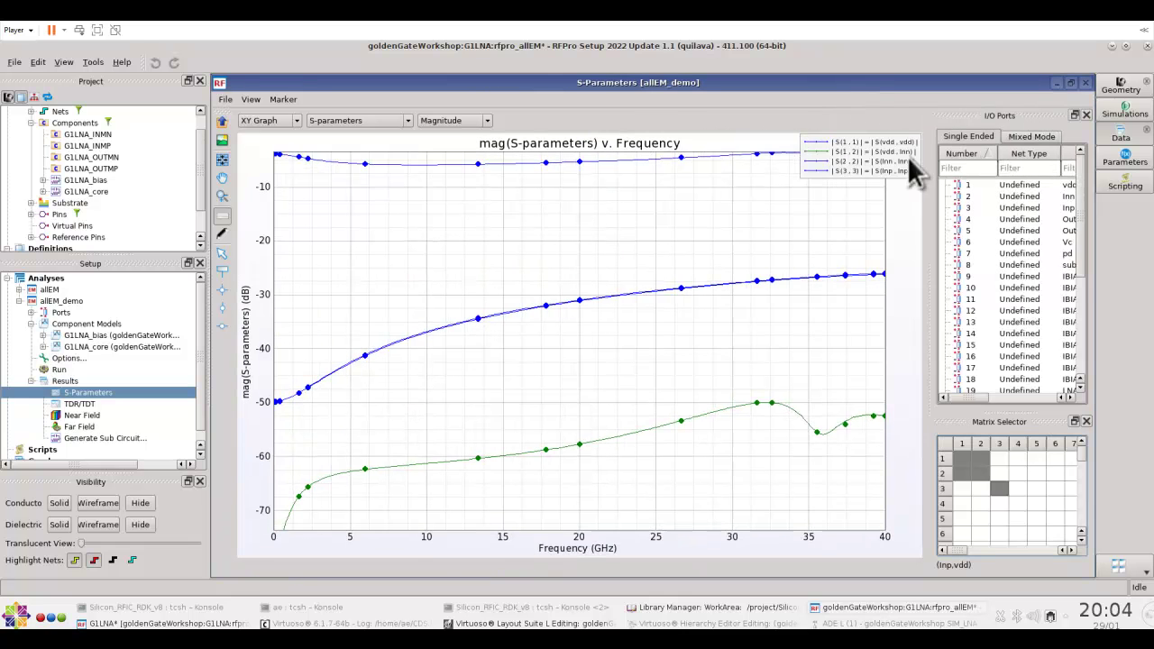
{"action": "left_click_drag", "start_coordinate": [929, 229], "coordinate": [782, 236]}
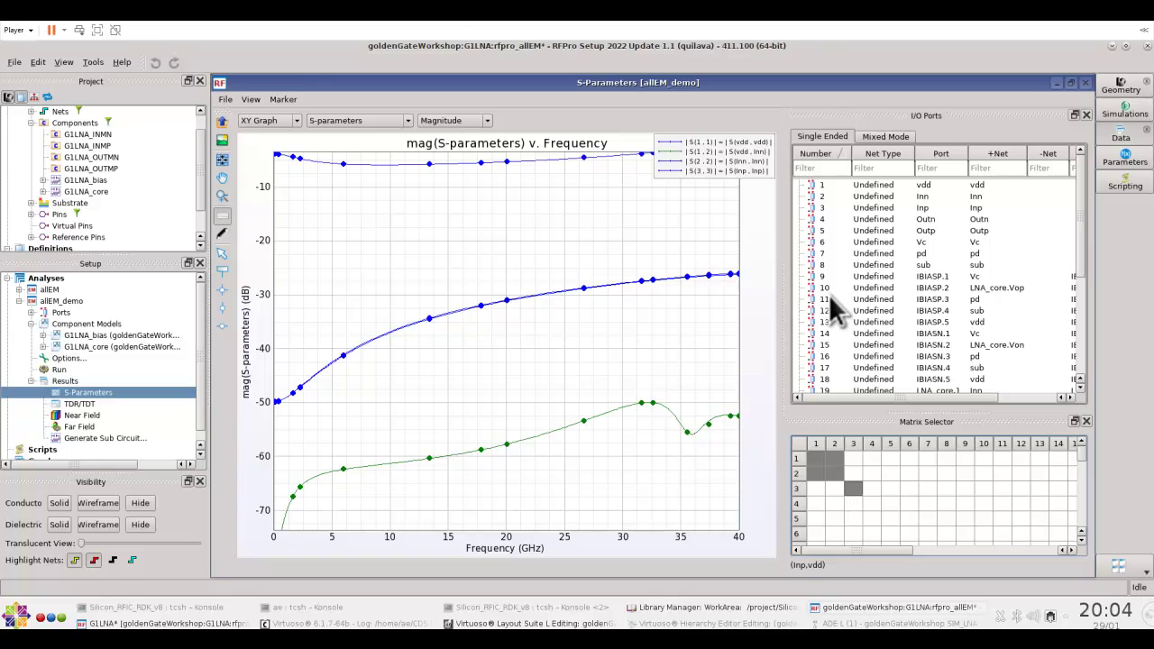
{"action": "left_click", "coordinate": [371, 121]}
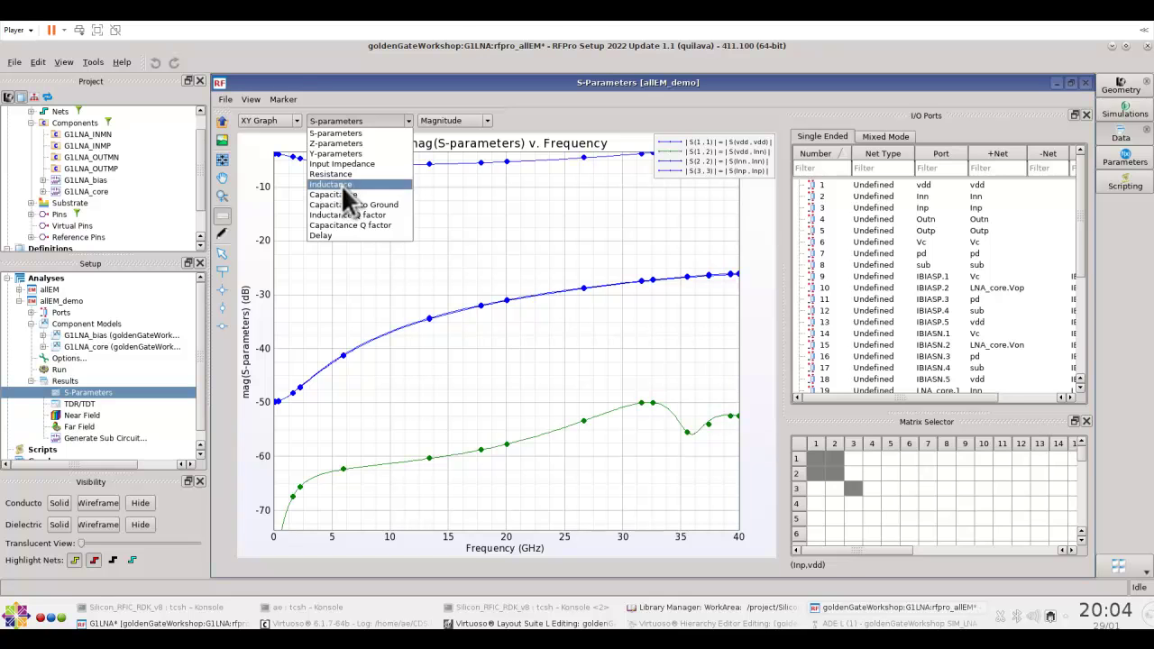
{"action": "left_click", "coordinate": [865, 466]}
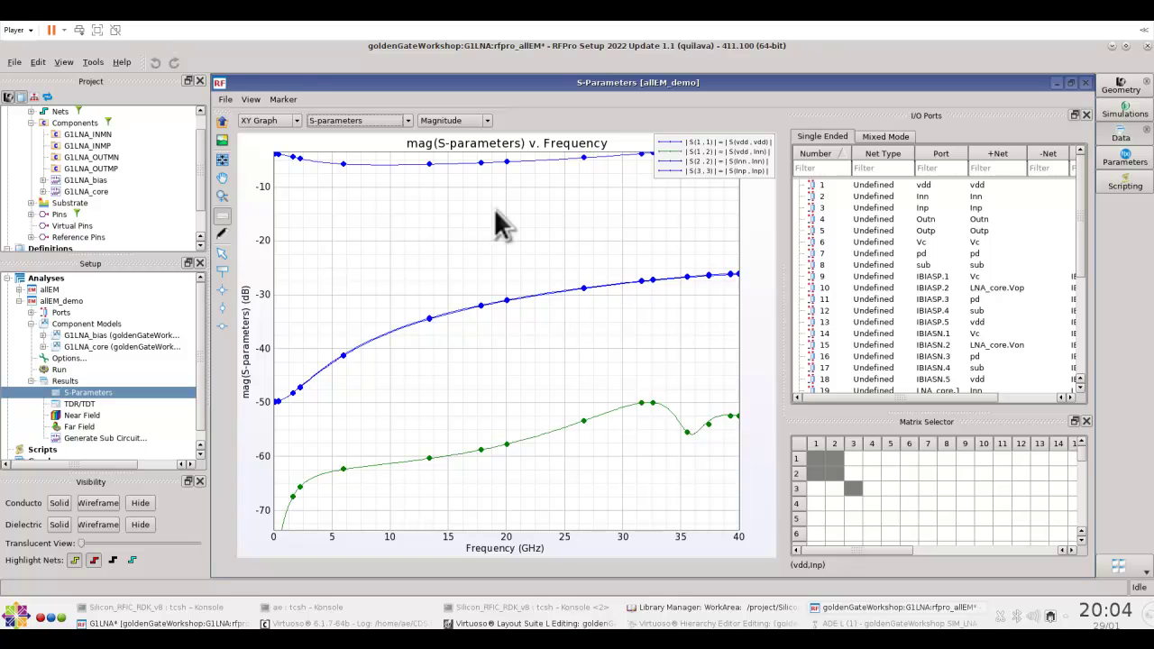
{"action": "left_click", "coordinate": [394, 118]}
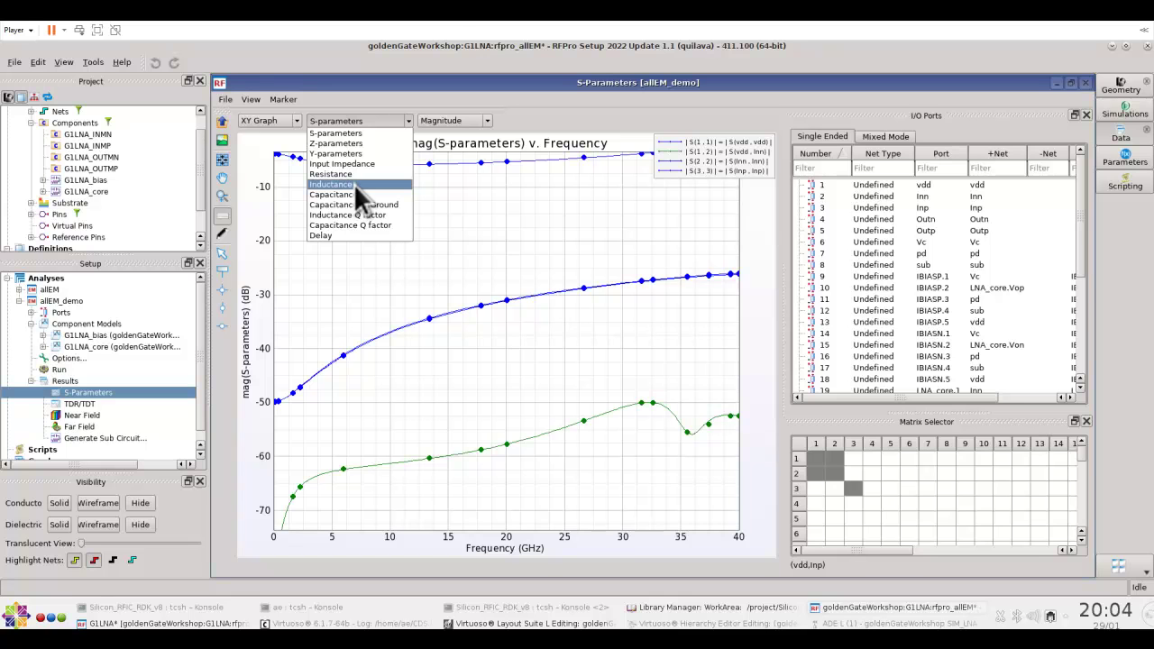
{"action": "left_click", "coordinate": [494, 217]}
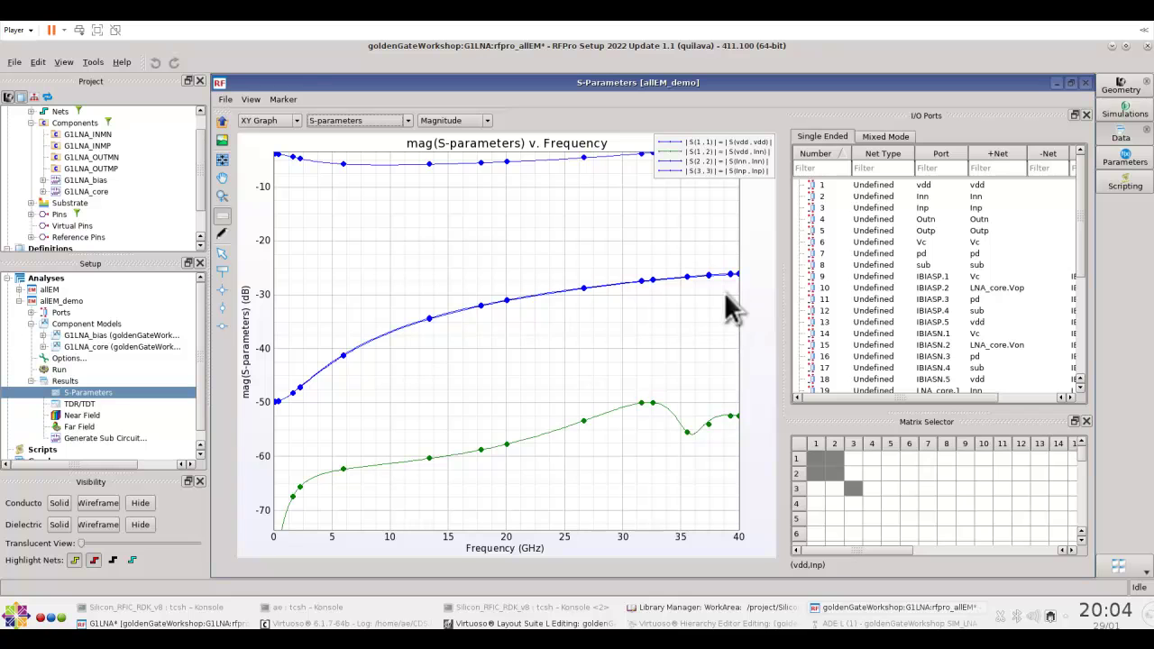
Generate the allEM_demo subcircuit as schematic_allEM_demo inside the existing G1LNA cell.
{"action": "left_click", "coordinate": [1085, 83]}
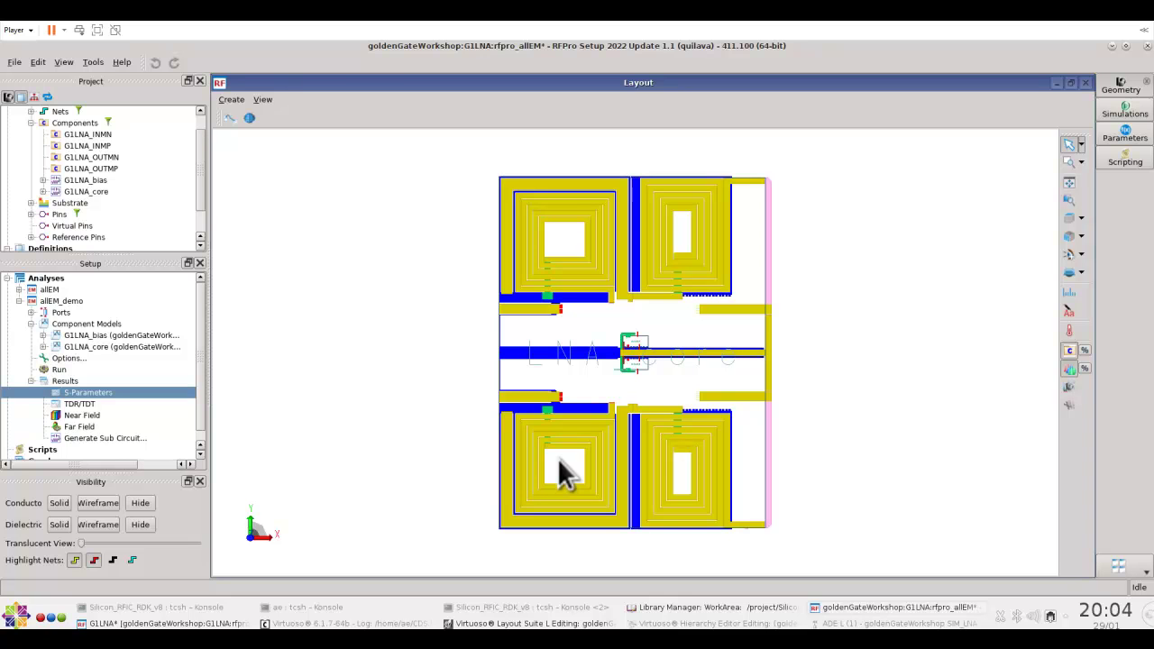
{"action": "double_click", "coordinate": [106, 436]}
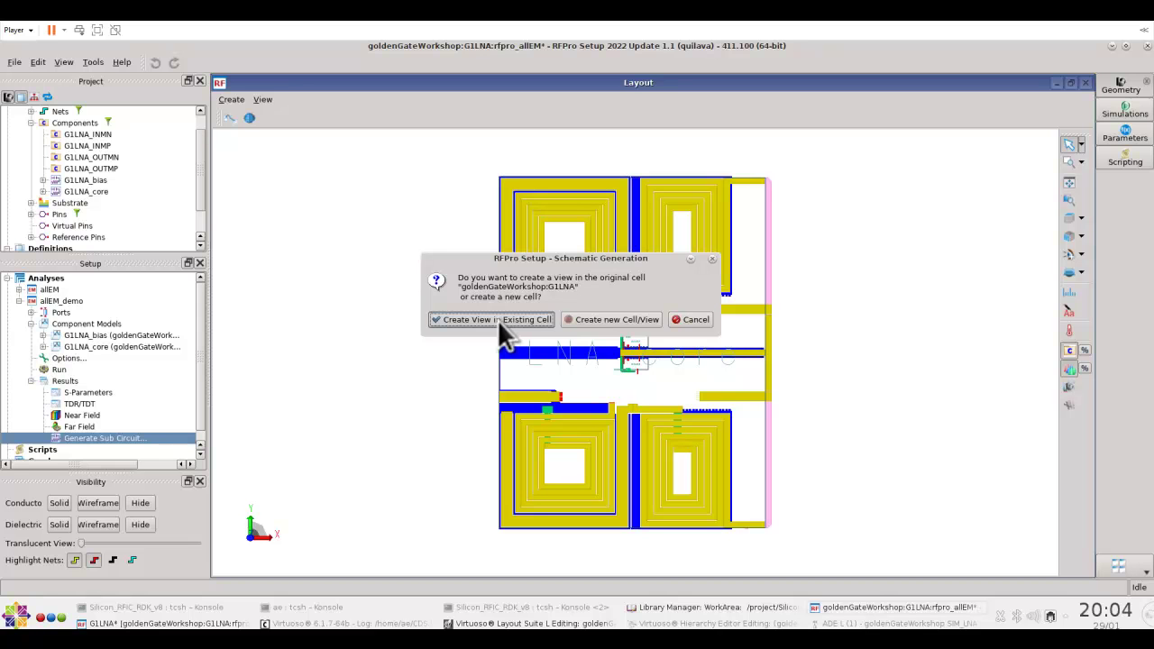
{"action": "left_click", "coordinate": [483, 320]}
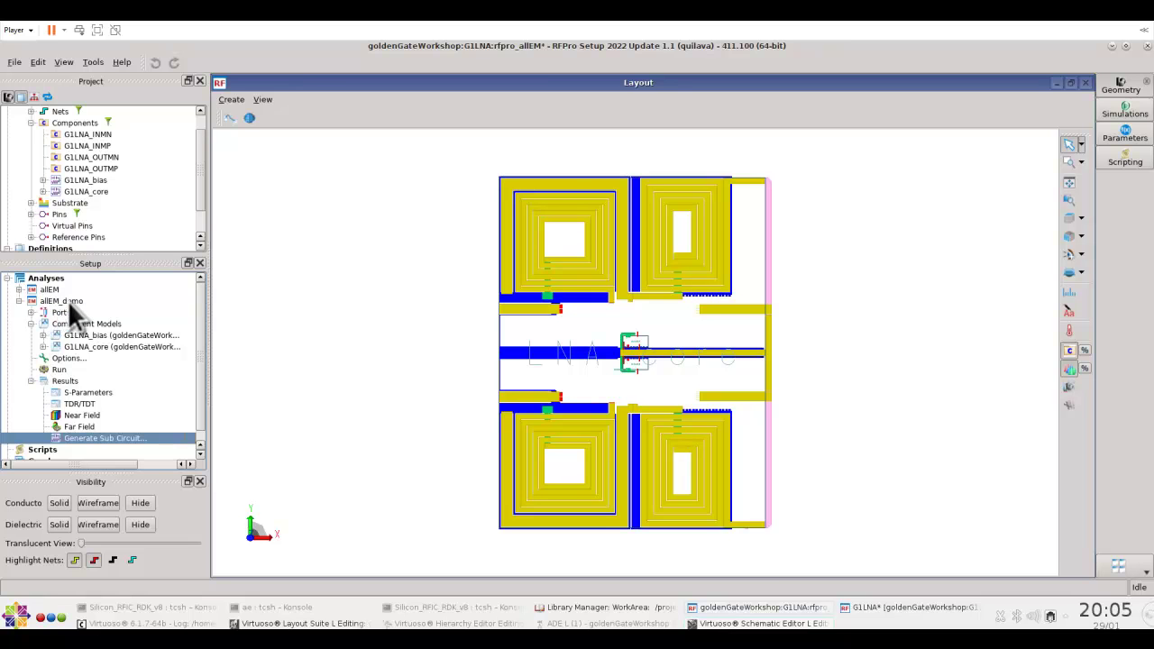
{"action": "left_click", "coordinate": [744, 624]}
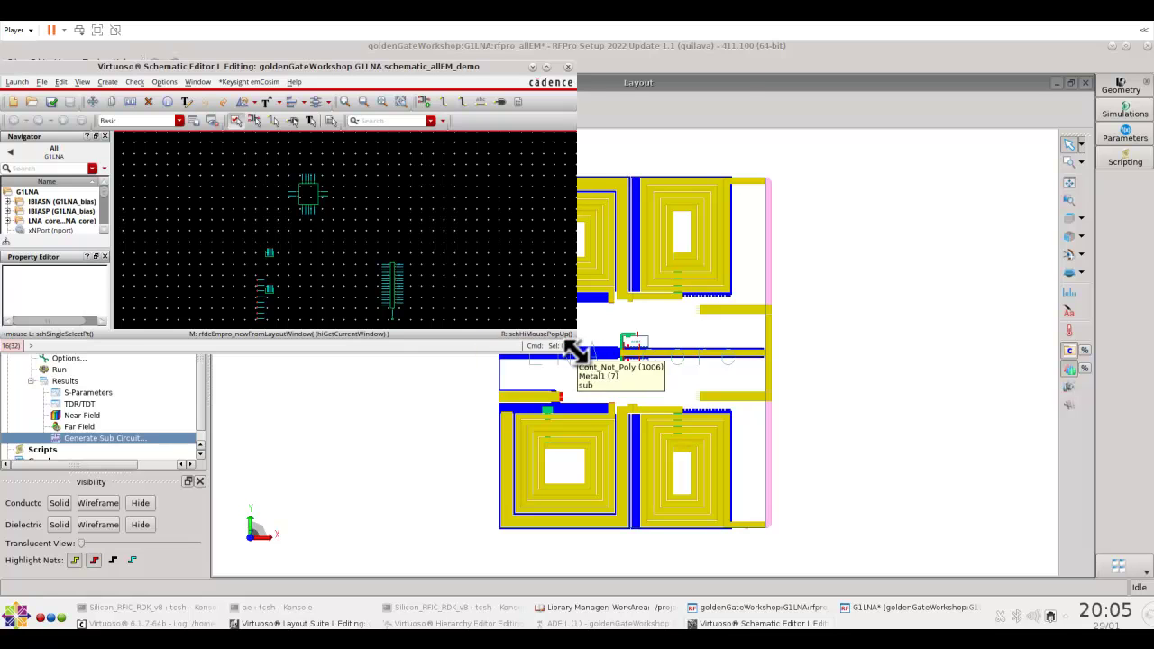
{"action": "left_click_drag", "start_coordinate": [573, 348], "coordinate": [896, 559]}
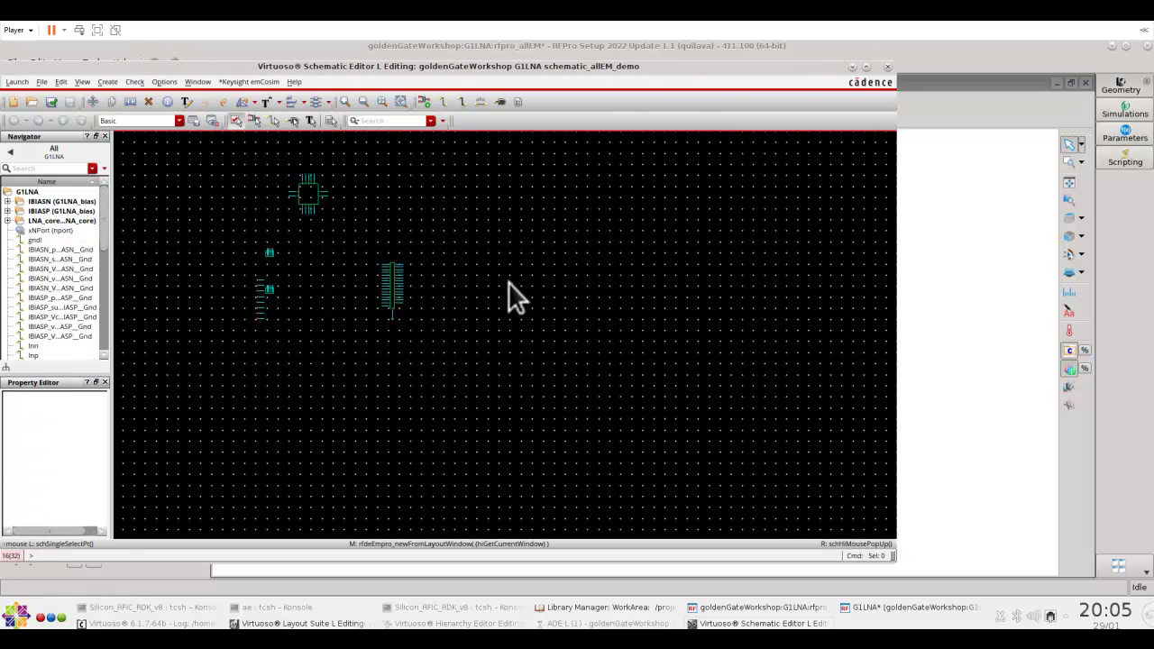
{"action": "key", "text": "f"}
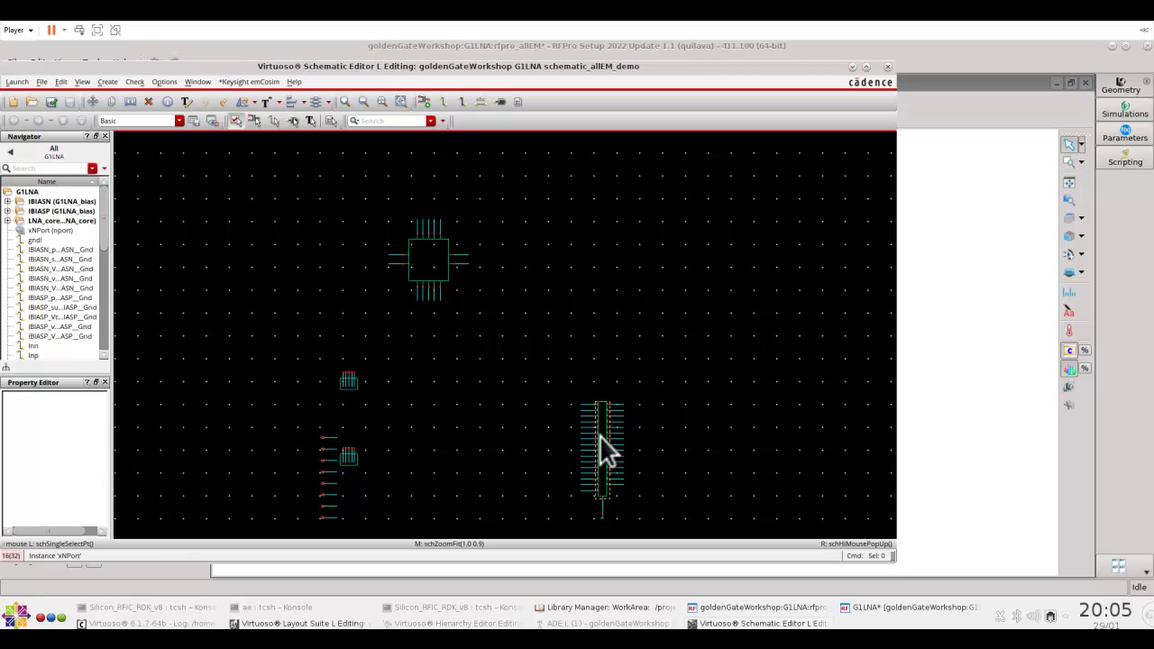
{"action": "left_click", "coordinate": [599, 434]}
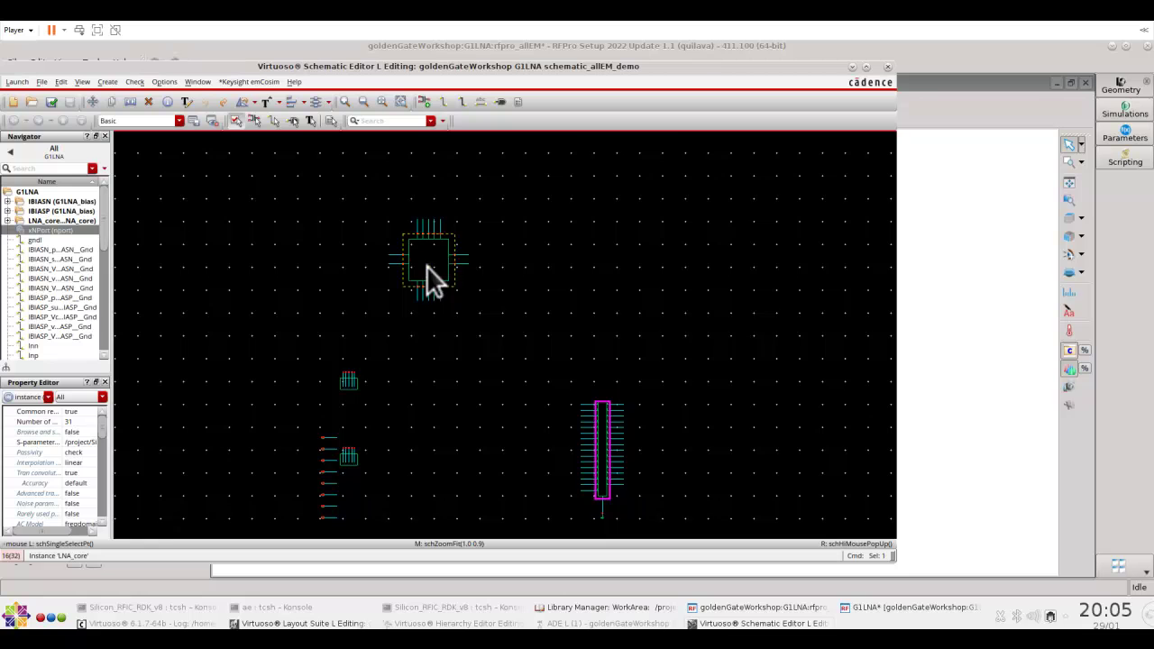
{"action": "scroll", "coordinate": [427, 263], "scroll_direction": "up", "scroll_amount": 2, "text": "ctrl"}
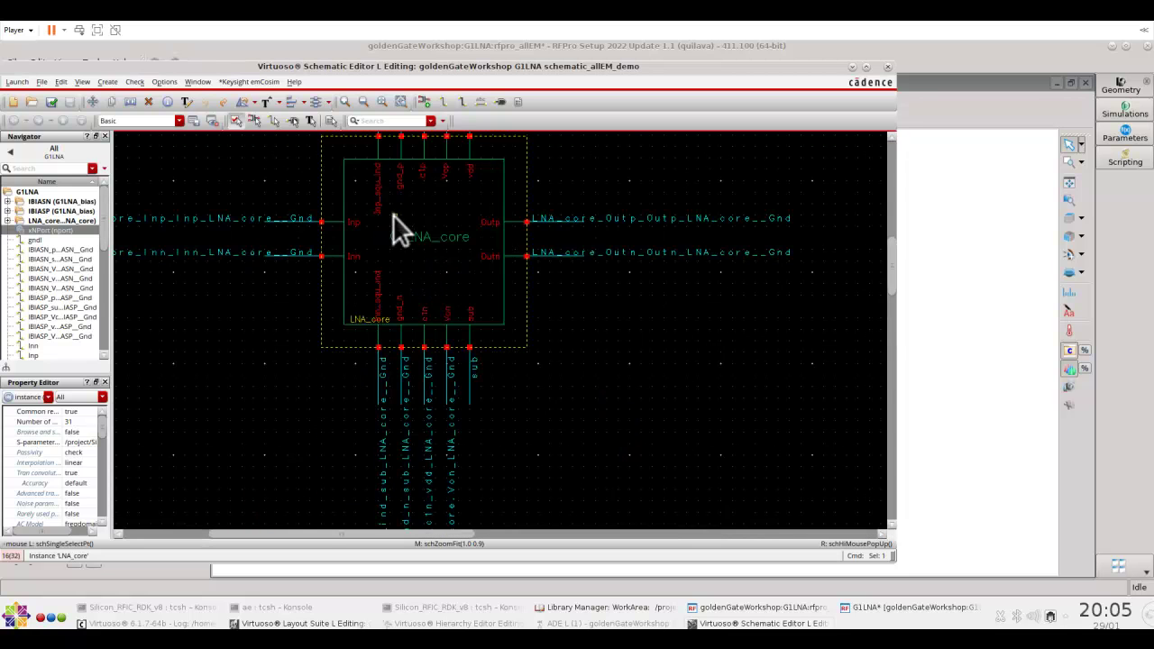
{"action": "scroll", "coordinate": [465, 288], "scroll_direction": "down", "scroll_amount": 4, "text": "ctrl"}
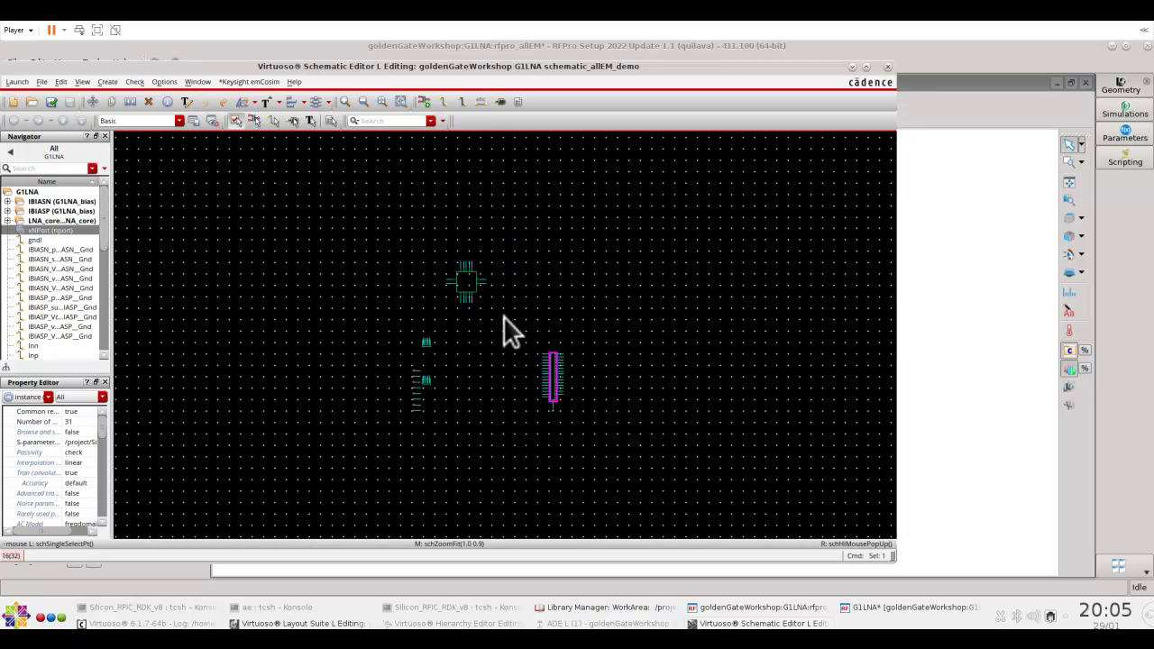
{"action": "middle_click", "coordinate": [462, 360]}
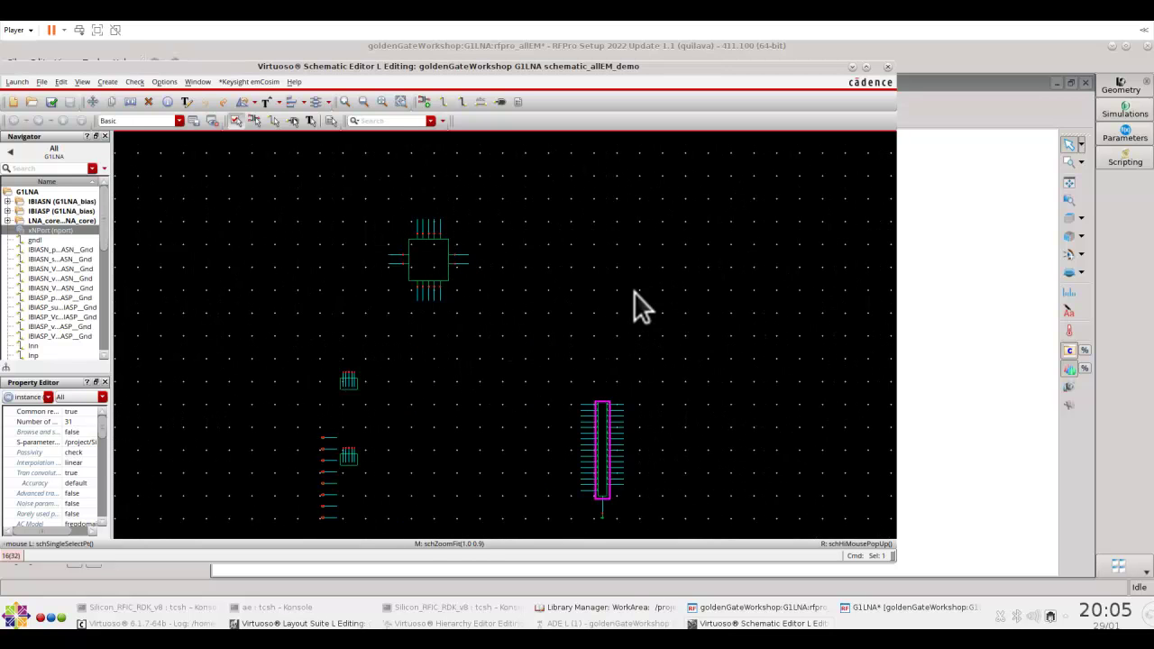
{"action": "left_click", "coordinate": [888, 66]}
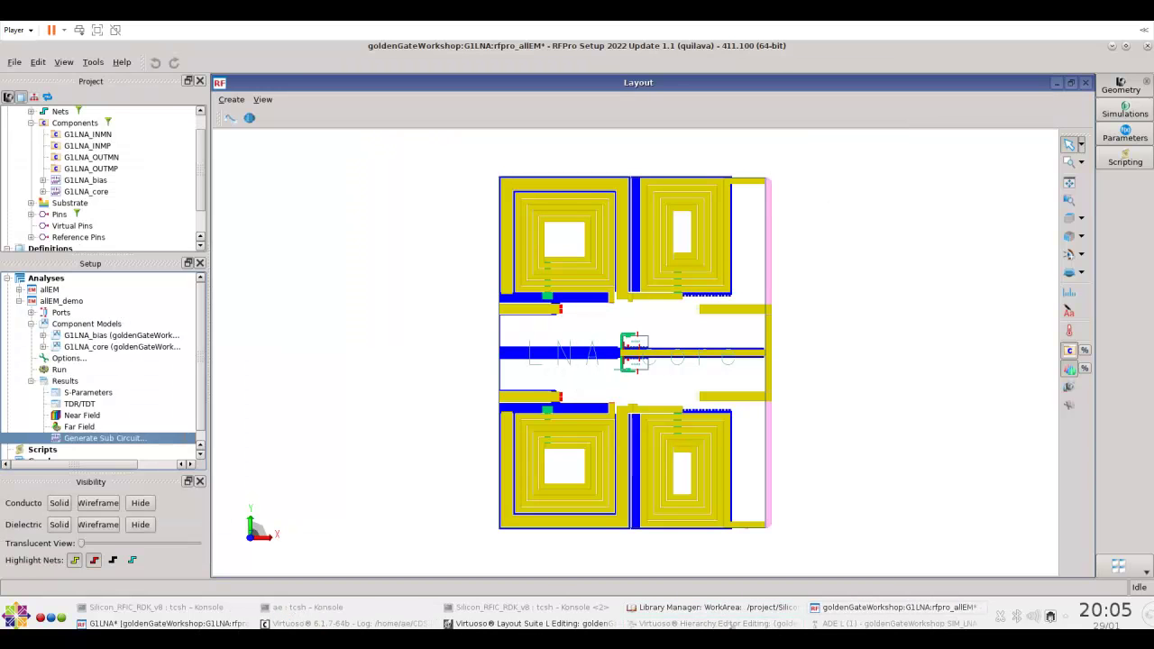
Bring up the SIM_LNA Hierarchy Editor and ADE L, then netlist and run the S-parameter simulation.
{"action": "left_click", "coordinate": [712, 623]}
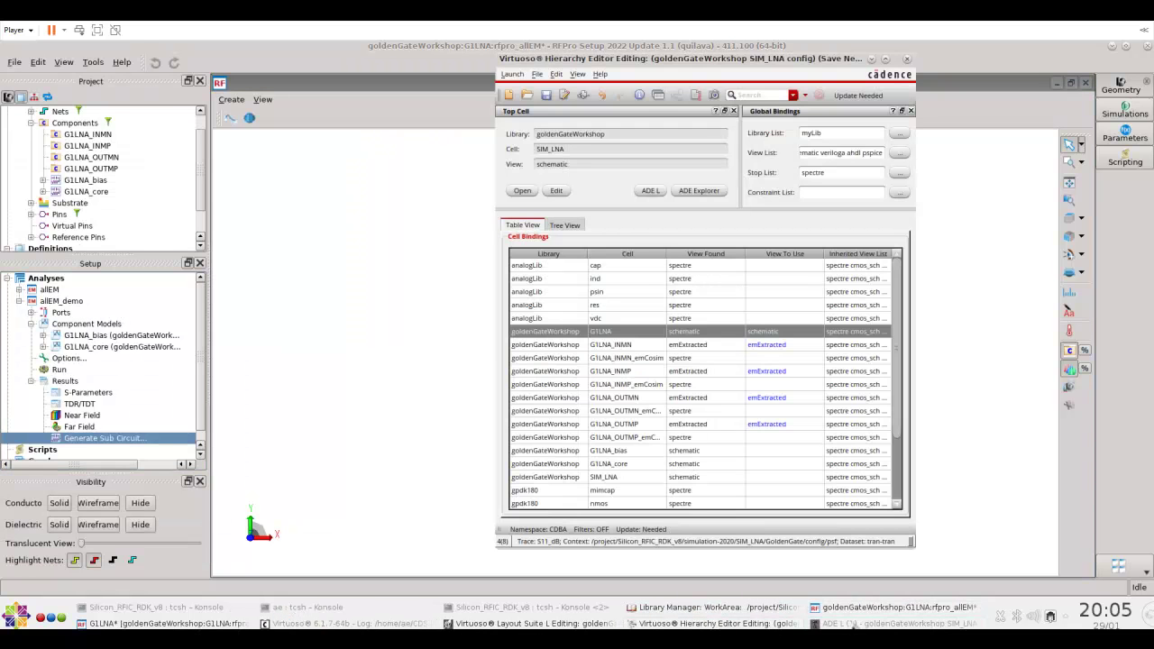
{"action": "left_click", "coordinate": [815, 624]}
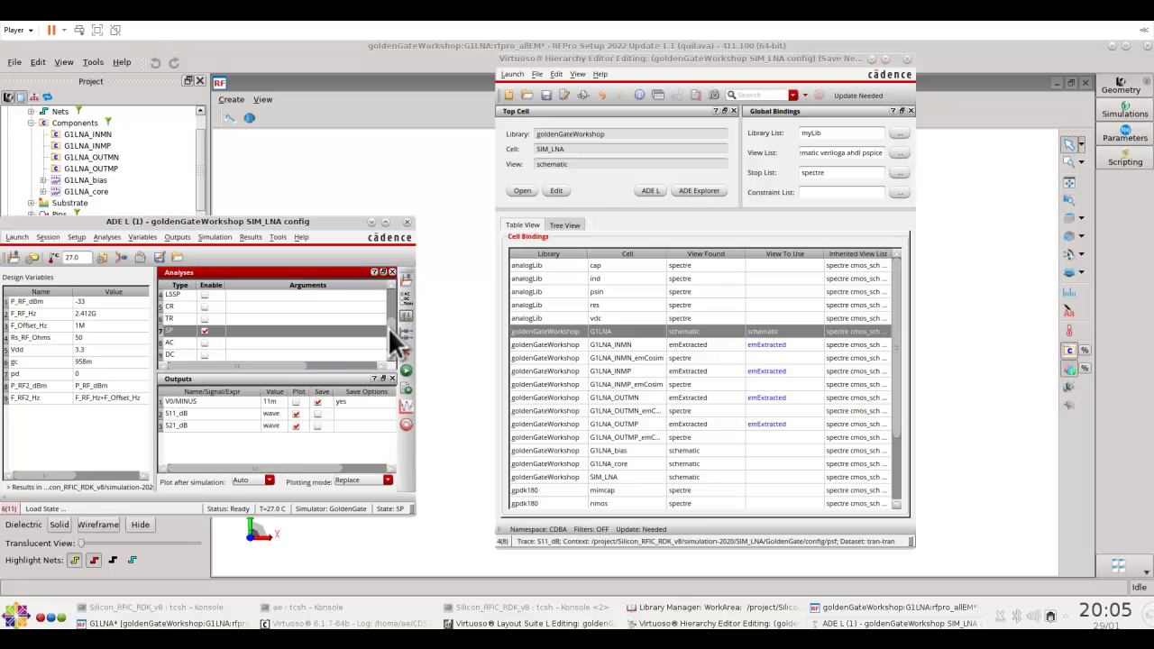
{"action": "mouse_move", "coordinate": [388, 328]}
{"action": "left_mouse_down"}
{"action": "mouse_move", "coordinate": [386, 290]}
{"action": "mouse_move", "coordinate": [388, 338]}
{"action": "left_mouse_up"}
{"action": "left_click", "coordinate": [407, 370]}
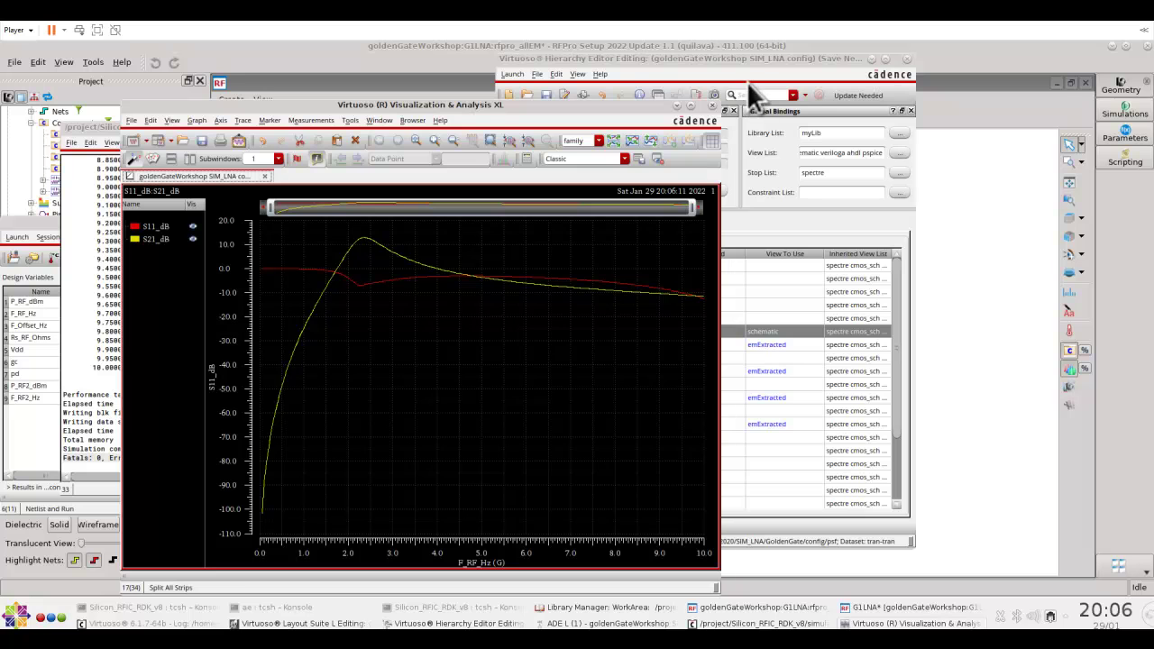
Bind G1LNA to the schematic_allEM_demo view in the Hierarchy Editor.
{"action": "left_click", "coordinate": [760, 61]}
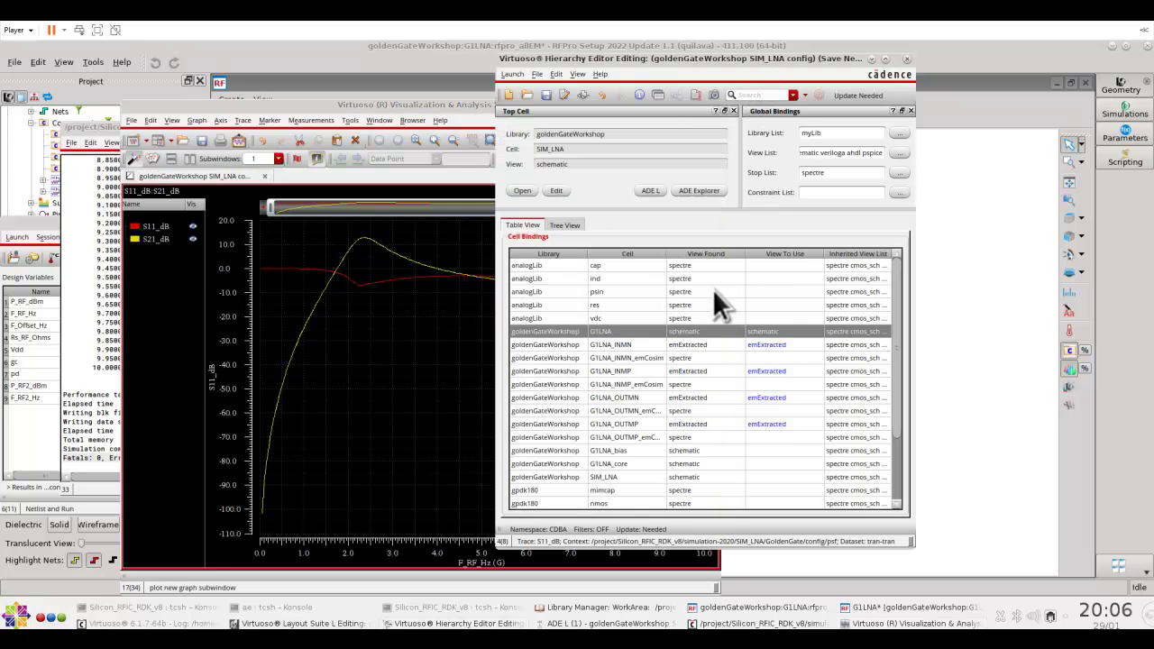
{"action": "right_click", "coordinate": [680, 331]}
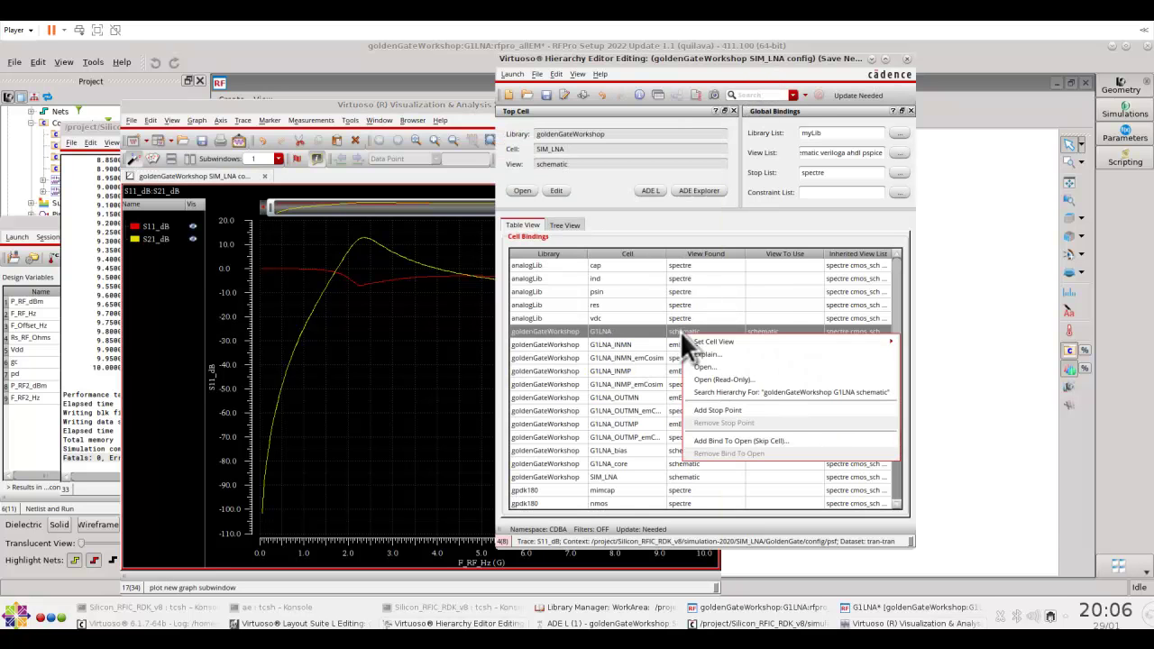
{"action": "mouse_move", "coordinate": [711, 342]}
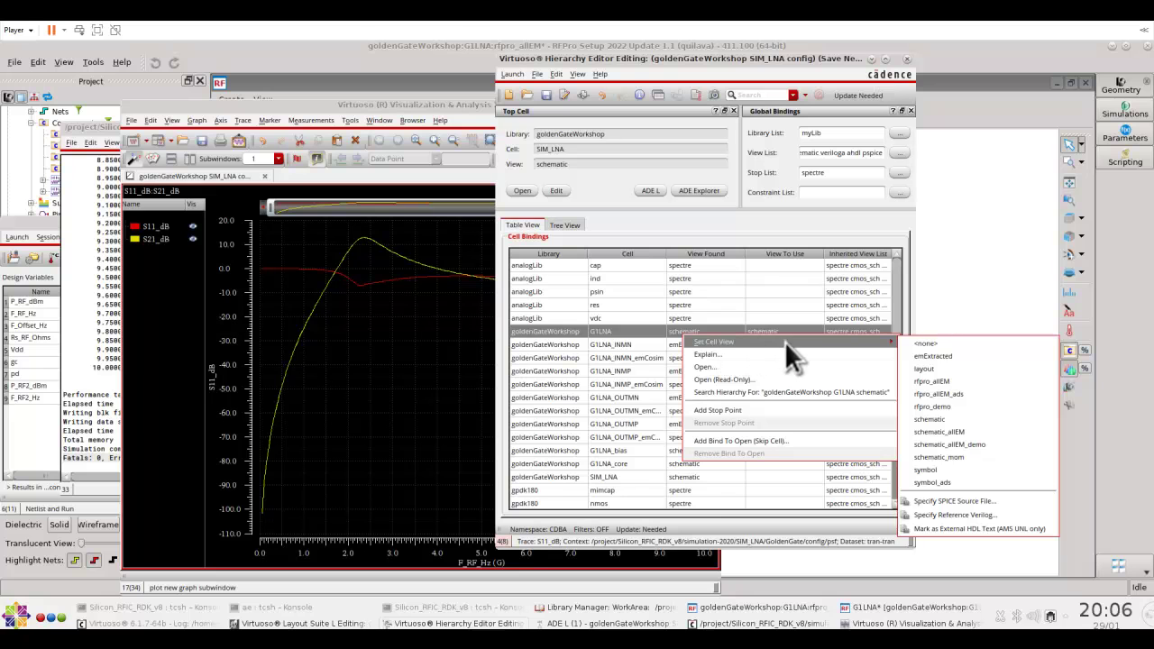
{"action": "left_click", "coordinate": [959, 446]}
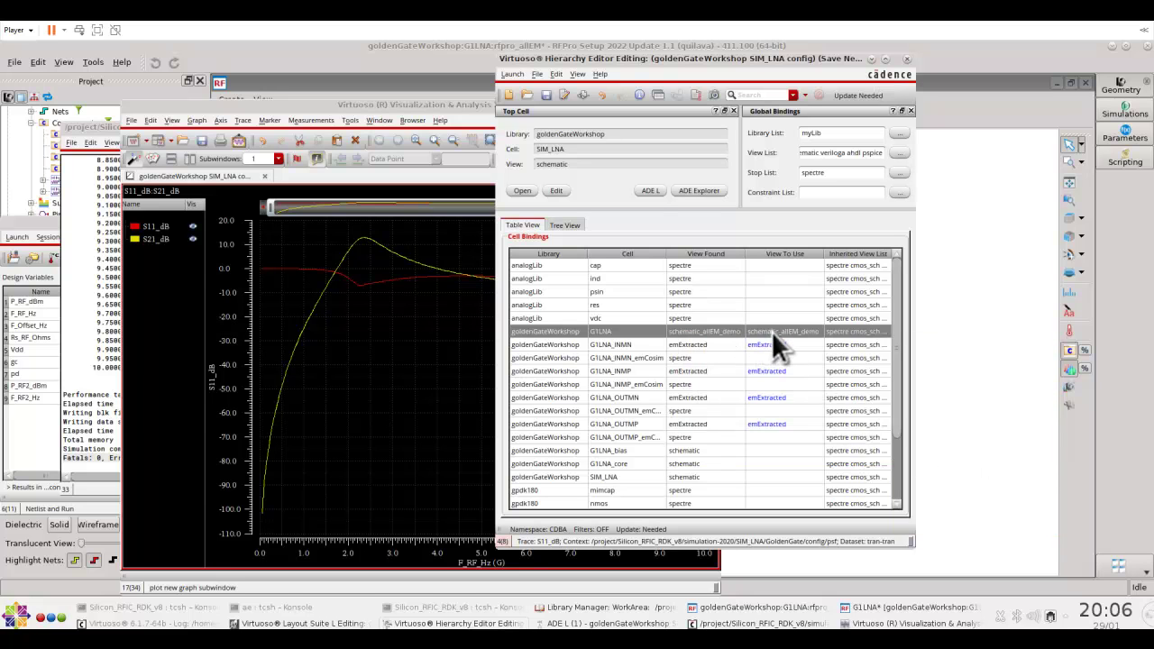
Set ADE L plotting mode to Append and netlist and run the simulation.
{"action": "left_click", "coordinate": [39, 222]}
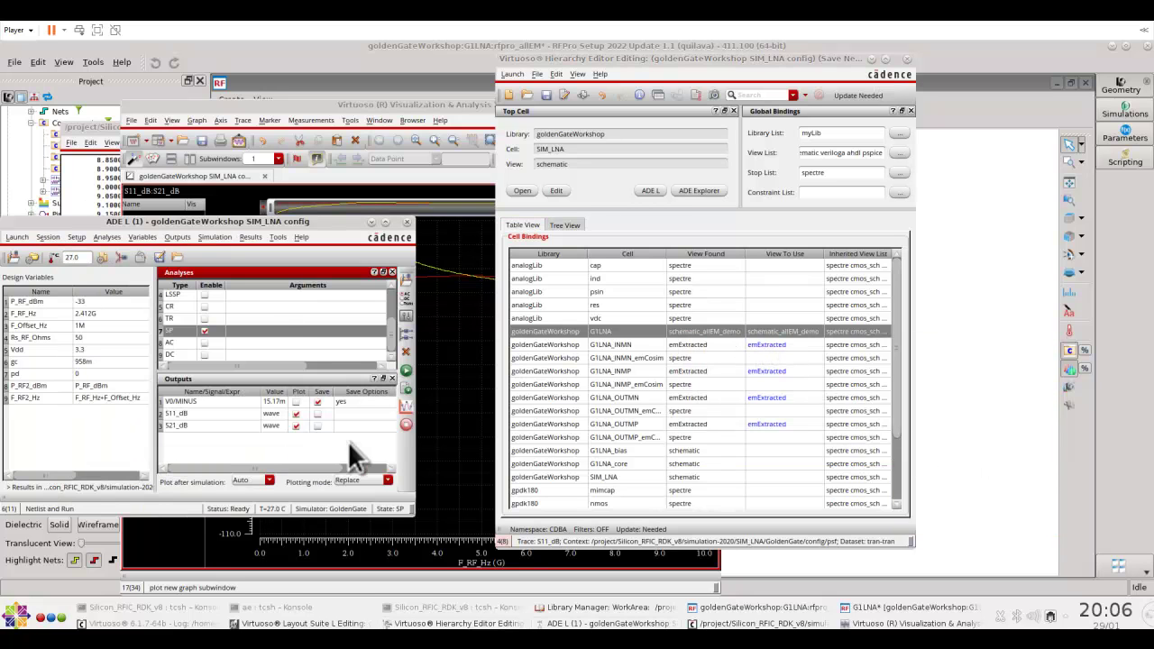
{"action": "left_click", "coordinate": [387, 480]}
{"action": "left_click", "coordinate": [378, 502]}
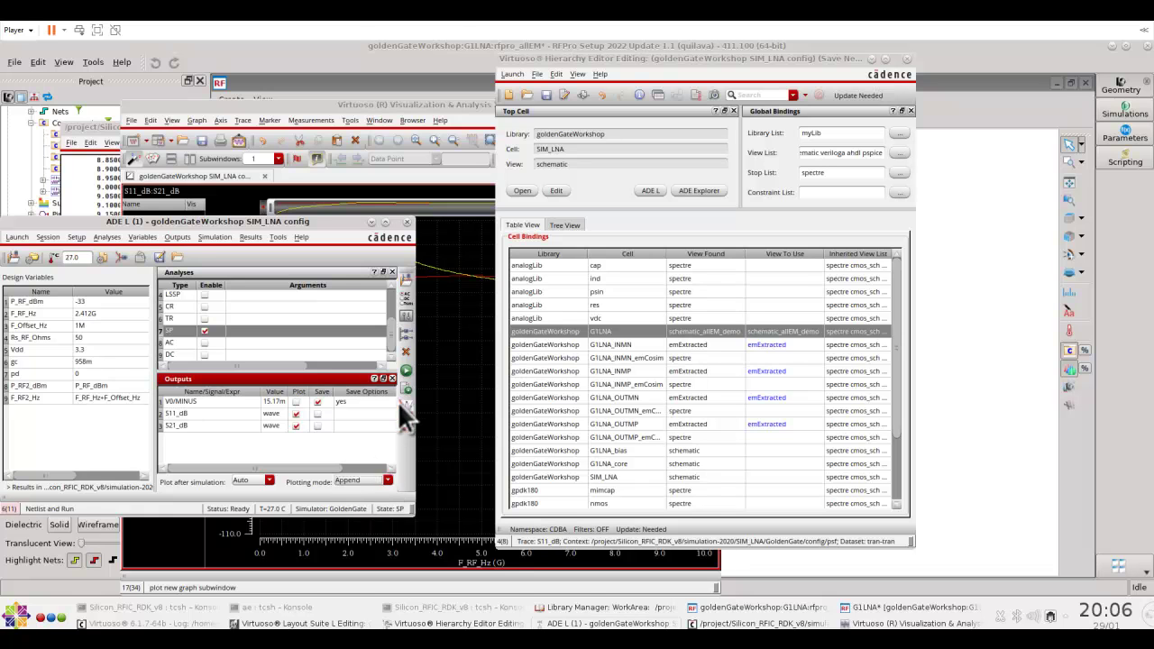
{"action": "left_click", "coordinate": [406, 371]}
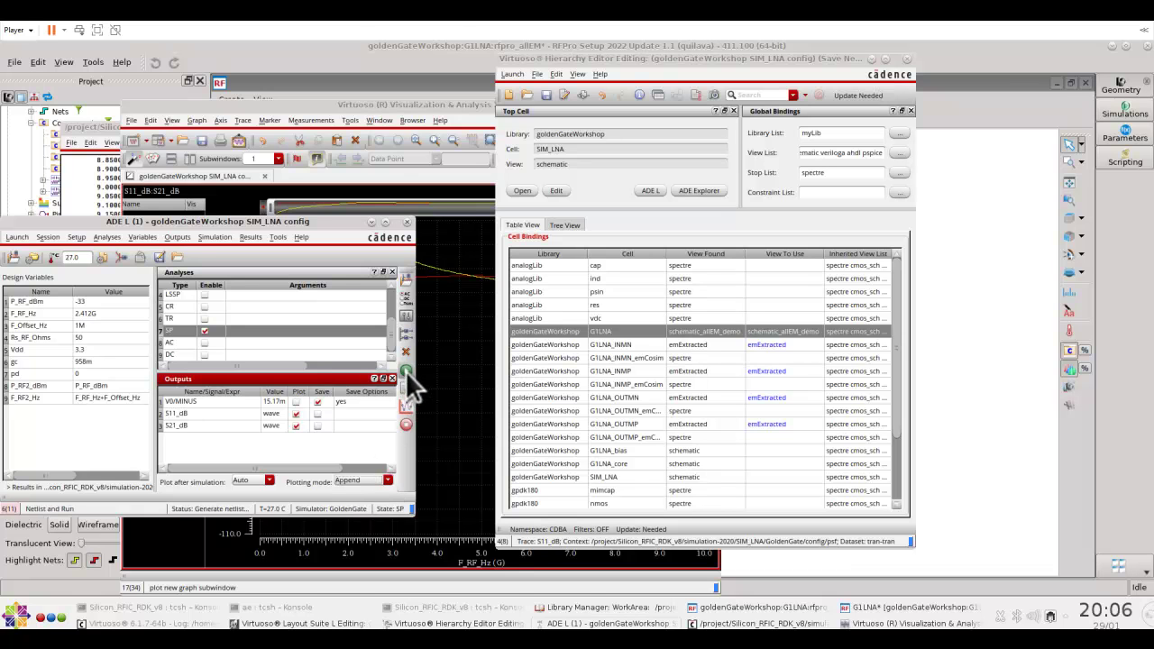
{"action": "left_click", "coordinate": [375, 110]}
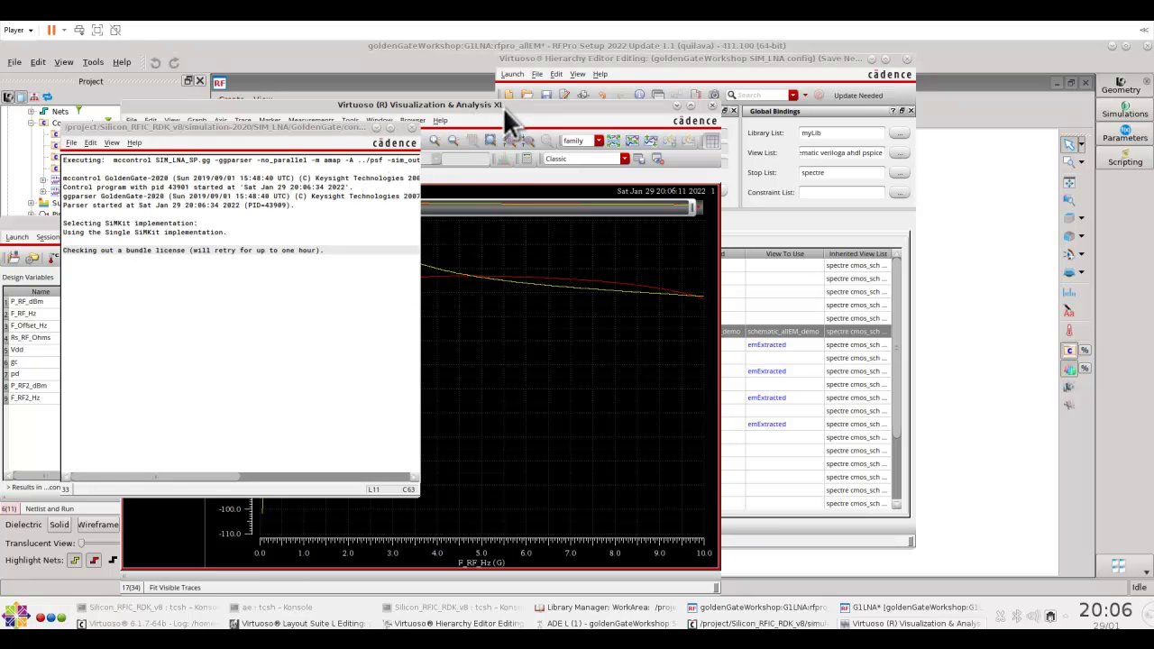
Move the waveform window beside the log and zoom the frequency axis to about 1.2–4.8 GHz.
{"action": "left_click_drag", "start_coordinate": [502, 105], "coordinate": [826, 86]}
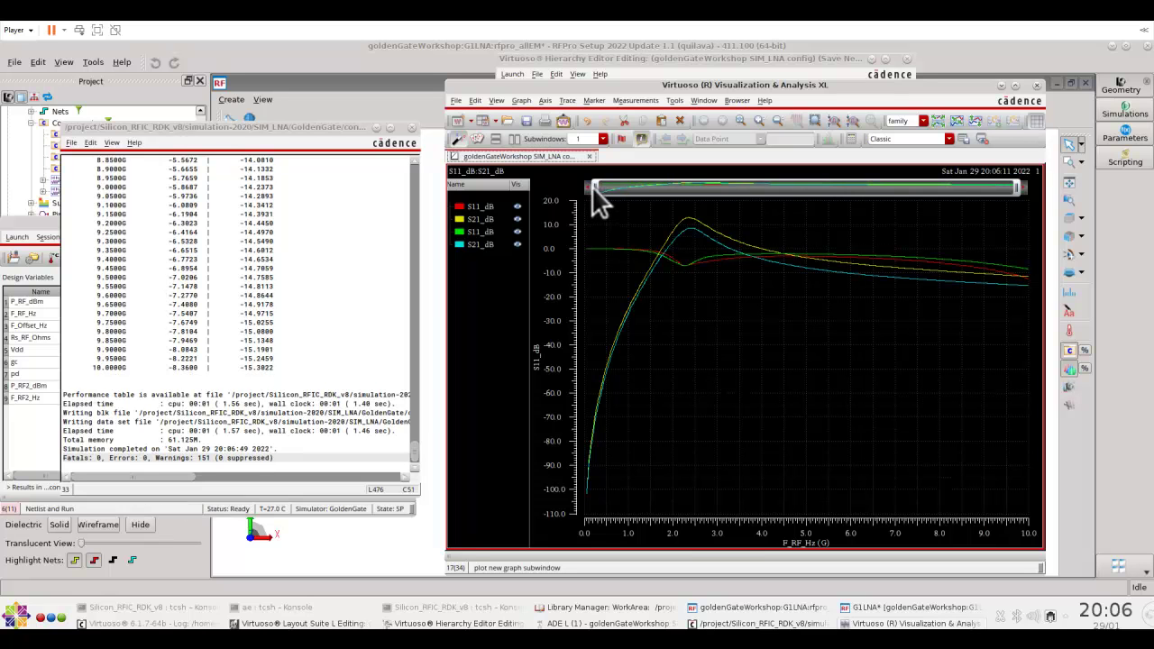
{"action": "left_click_drag", "start_coordinate": [592, 187], "coordinate": [603, 190]}
{"action": "left_click_drag", "start_coordinate": [633, 189], "coordinate": [645, 187]}
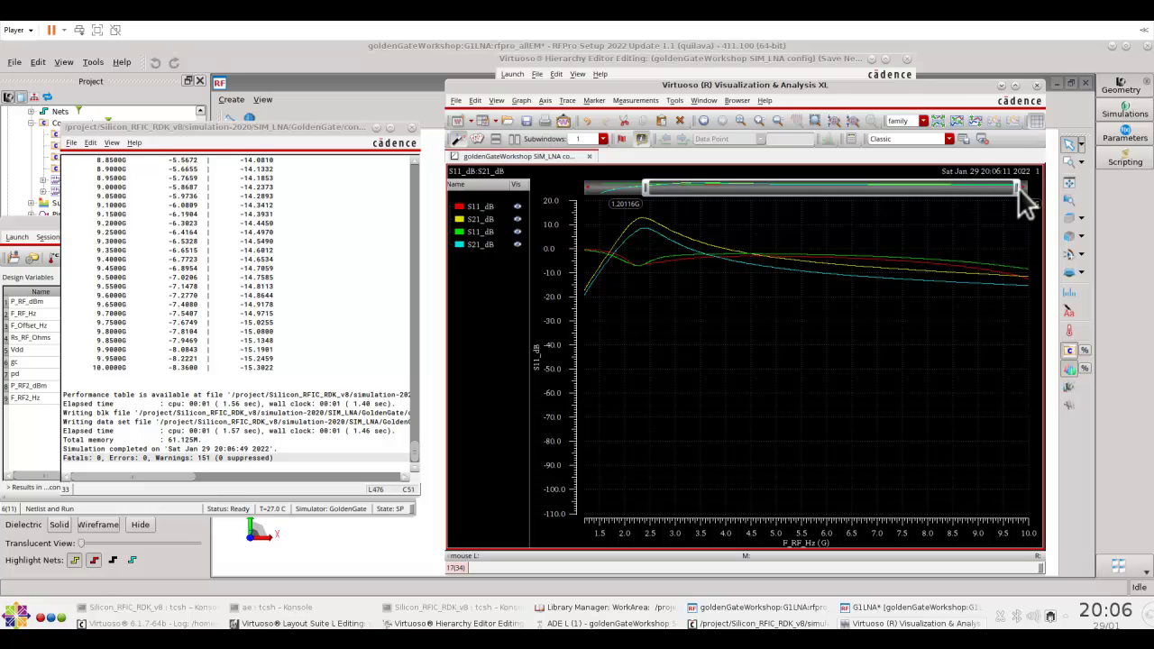
{"action": "left_click_drag", "start_coordinate": [1017, 187], "coordinate": [798, 198]}
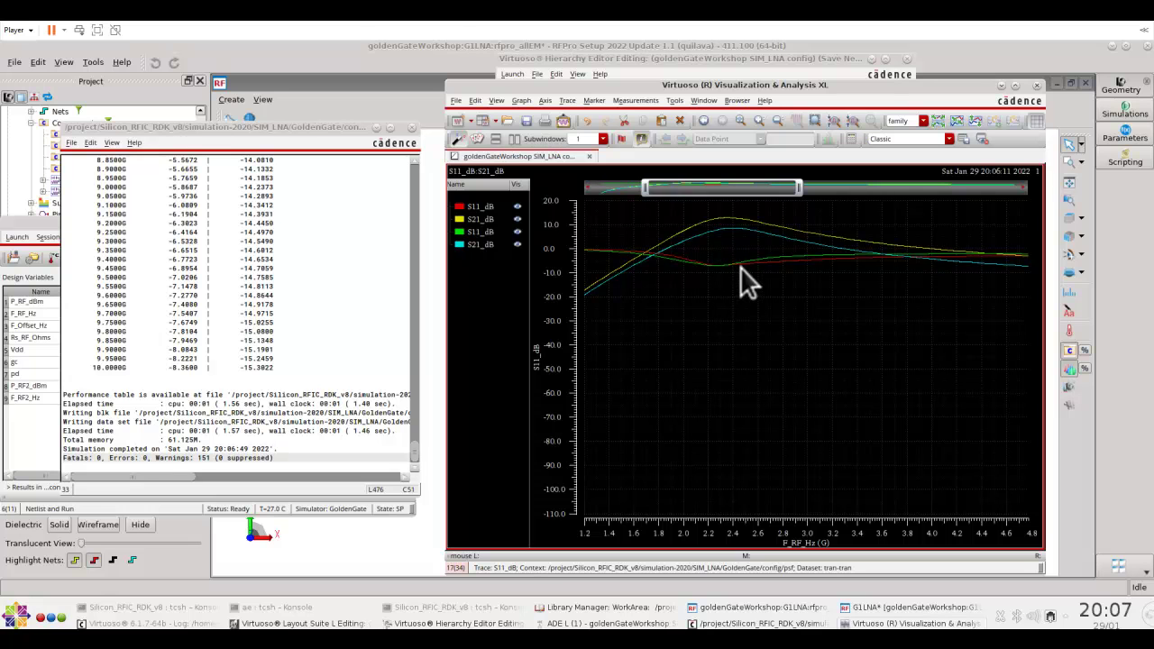
Raise the Library Manager showing G1LNA's views, including schematic_allEM_demo.
{"action": "left_click", "coordinate": [419, 47]}
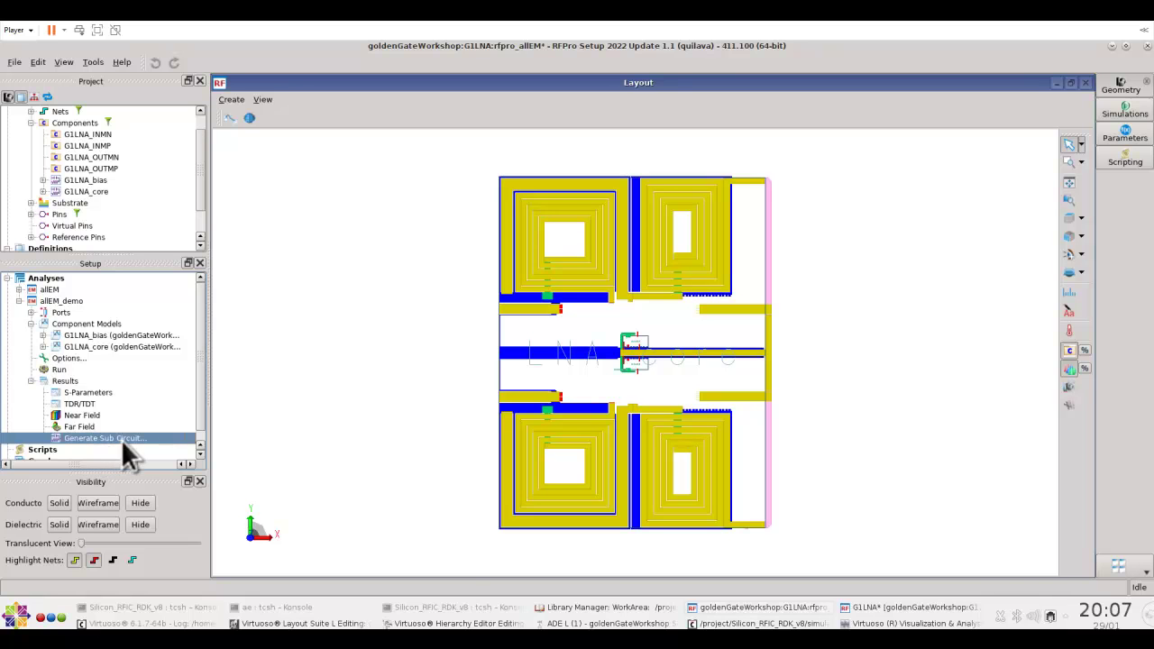
{"action": "left_click", "coordinate": [629, 609]}
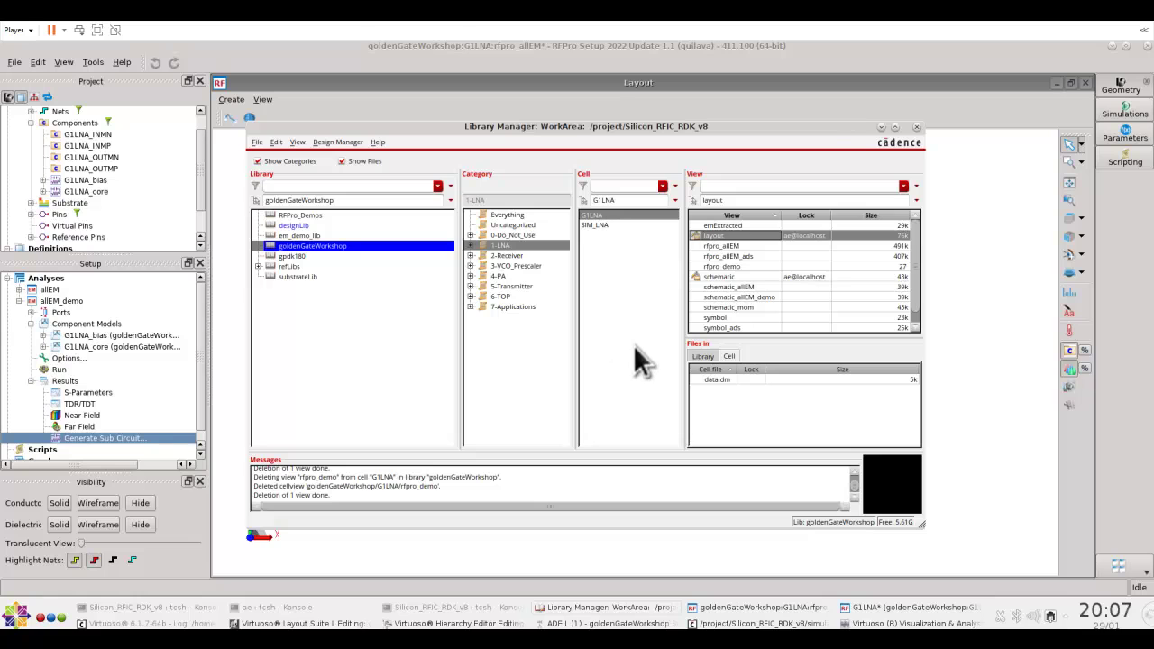